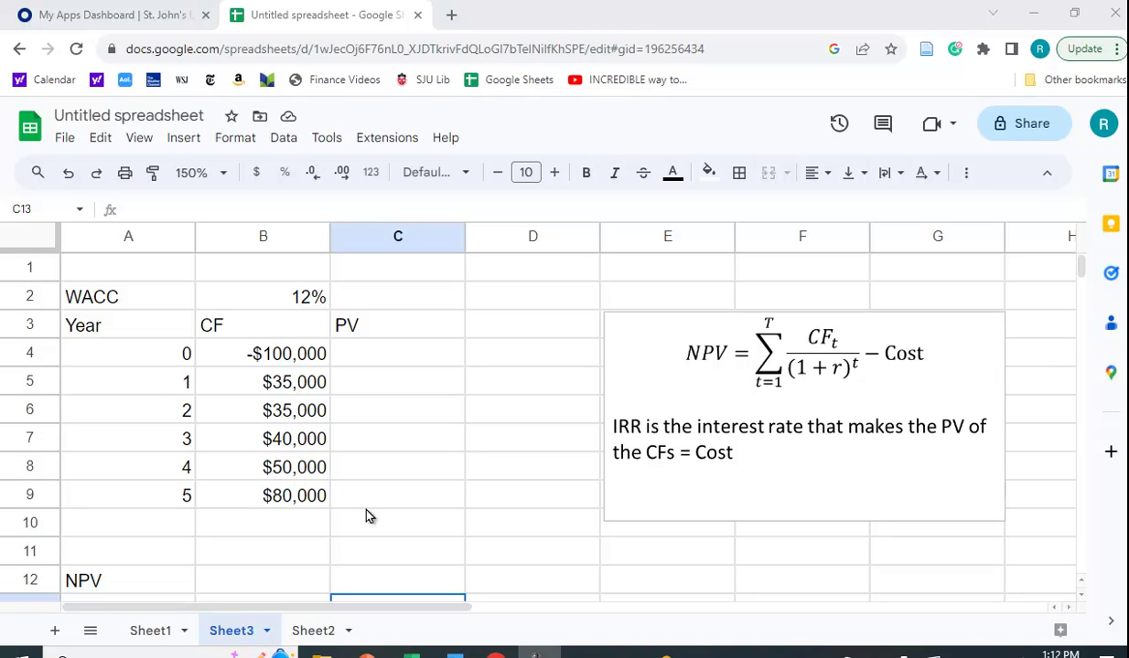
# Look through the built-in function categories, including the financial functions list, without inserting anything.
pyautogui.scroll(-1, 370, 516)
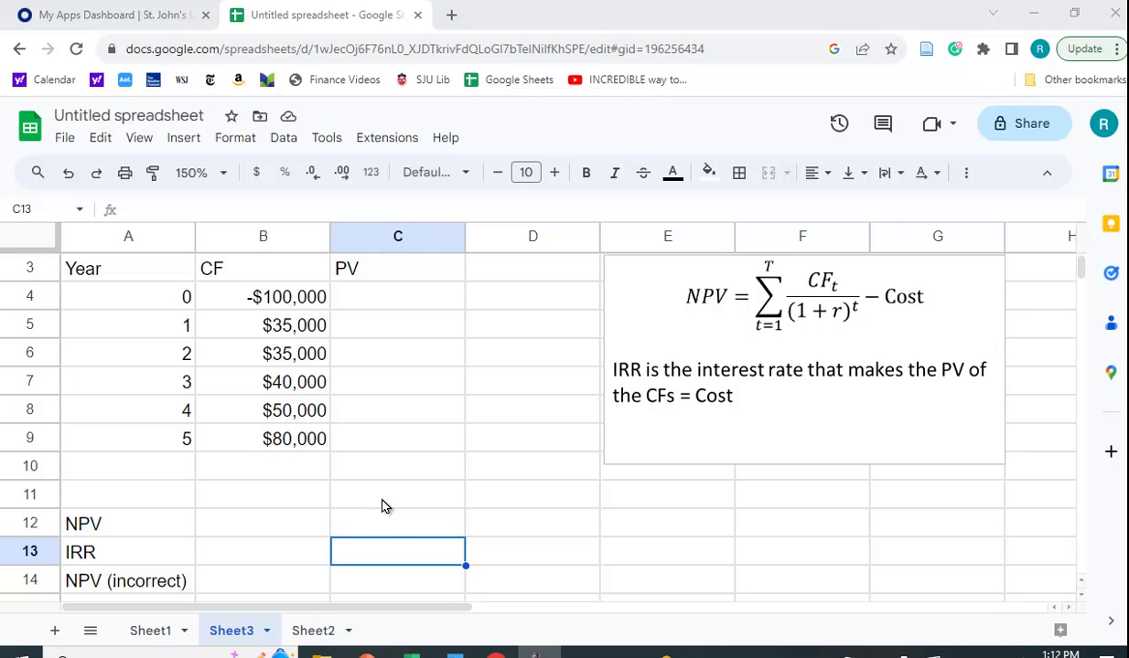
pyautogui.scroll(1, 381, 492)
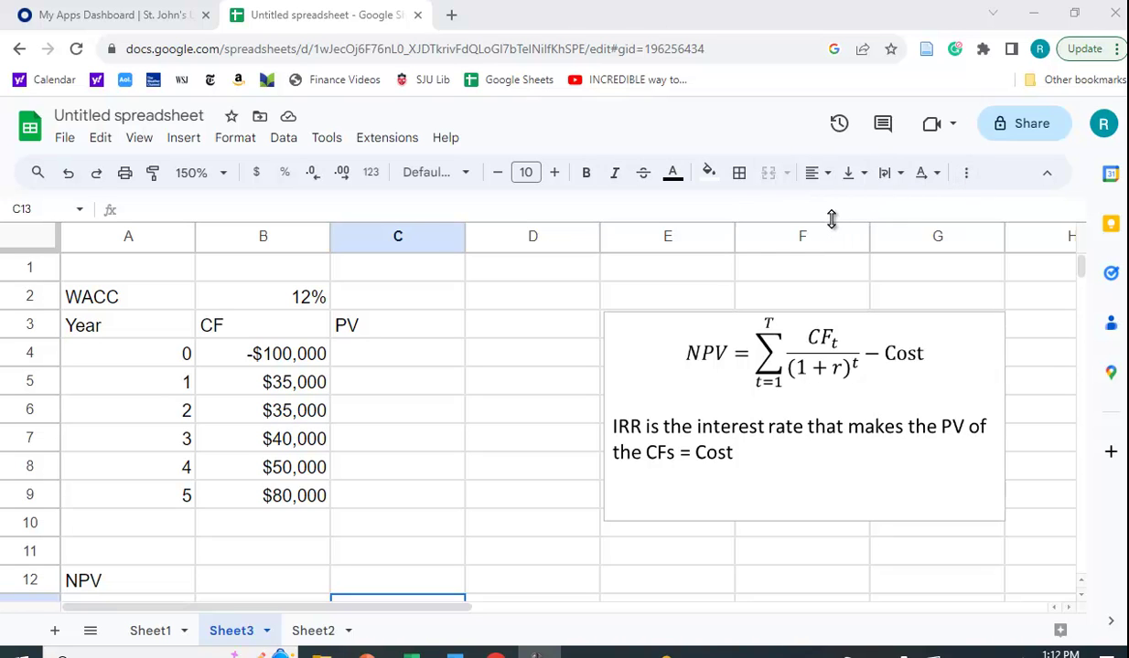
pyautogui.click(970, 180)
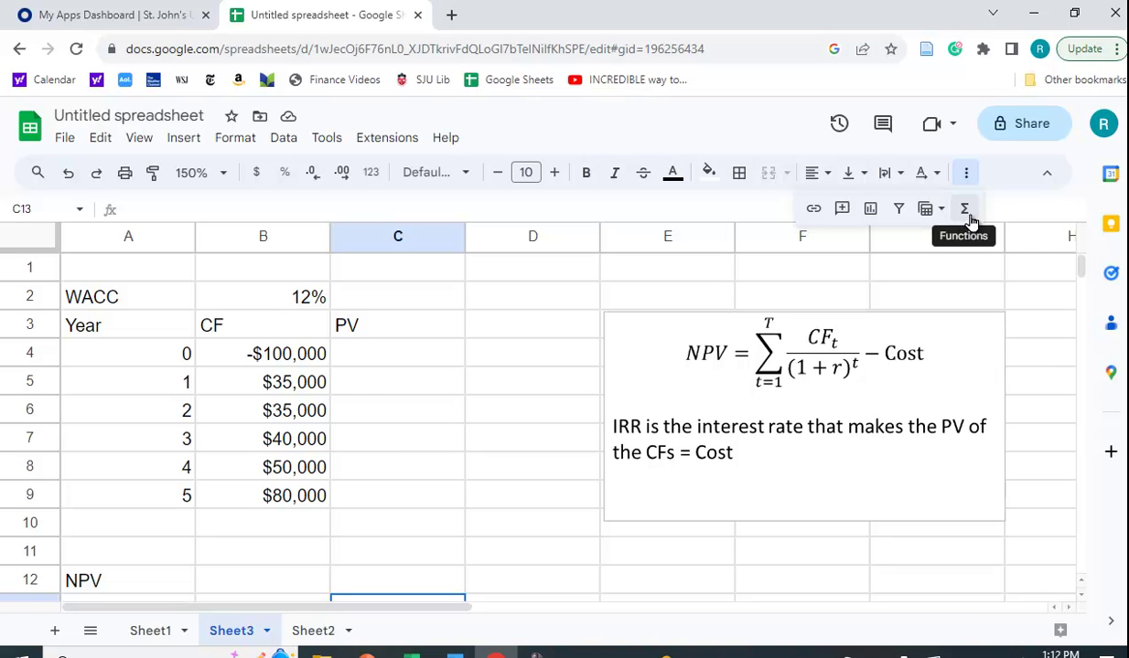
pyautogui.click(968, 216)
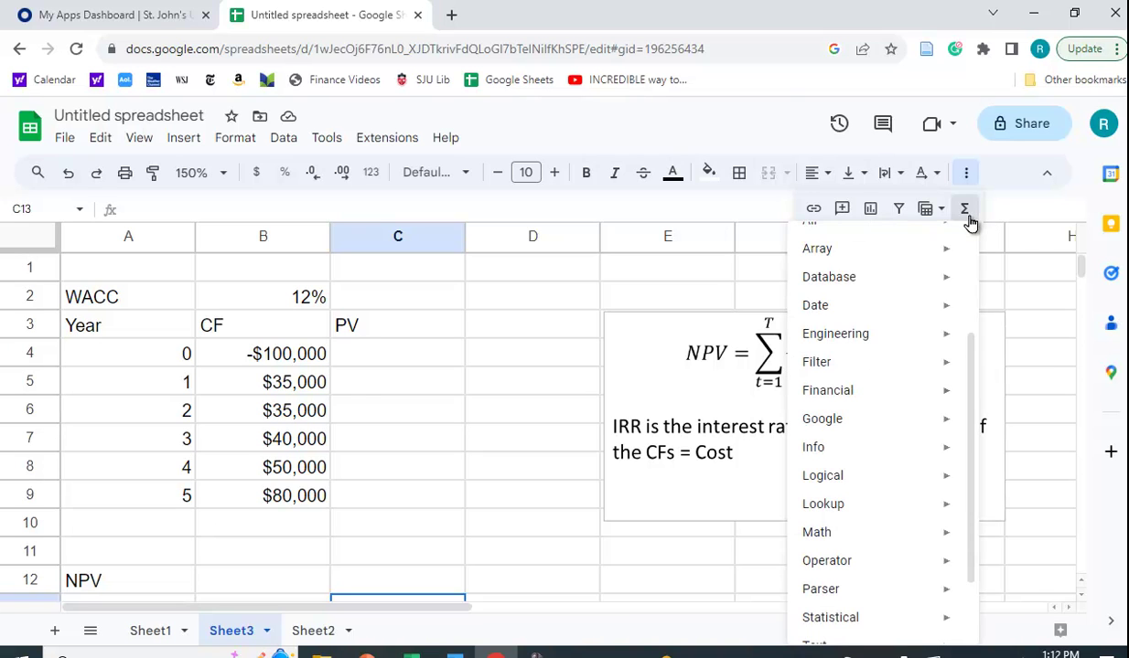
pyautogui.moveTo(855, 393)
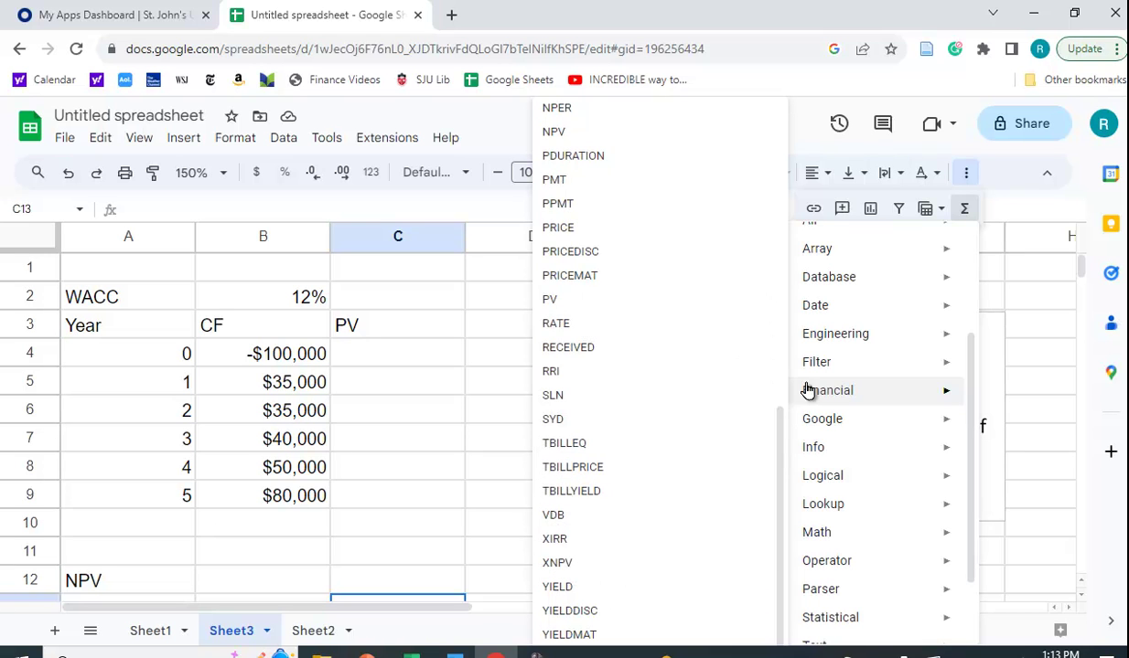
pyautogui.moveTo(919, 452)
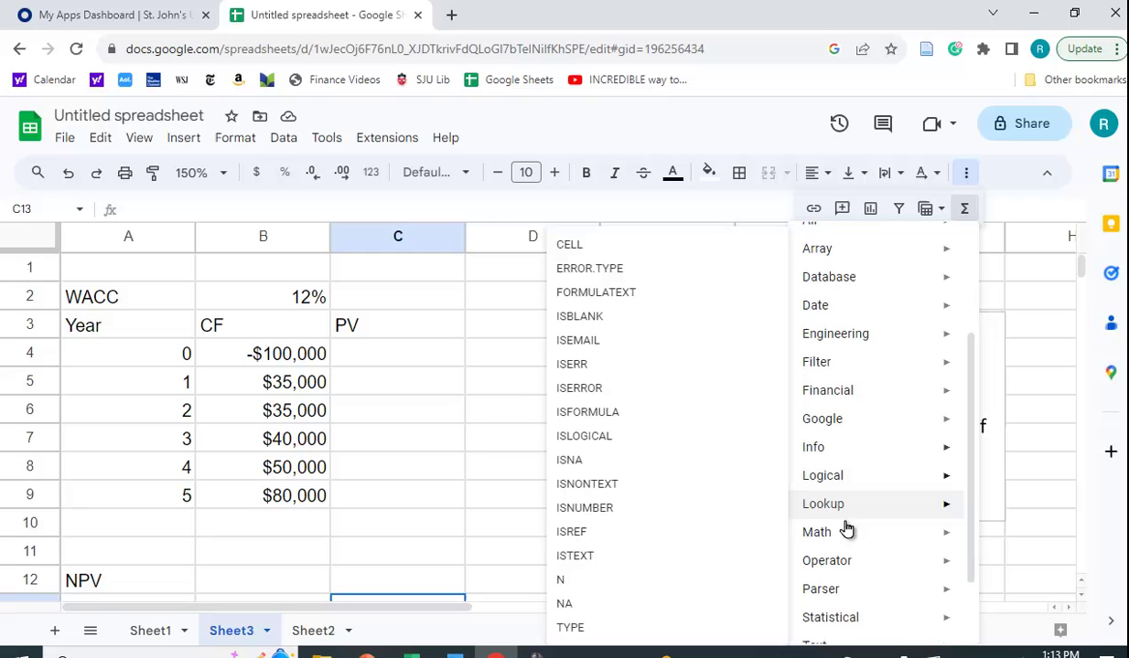
pyautogui.click(482, 418)
# Start an NPV formula in cell B12, beside the NPV label.
pyautogui.scroll(-1, 491, 413)
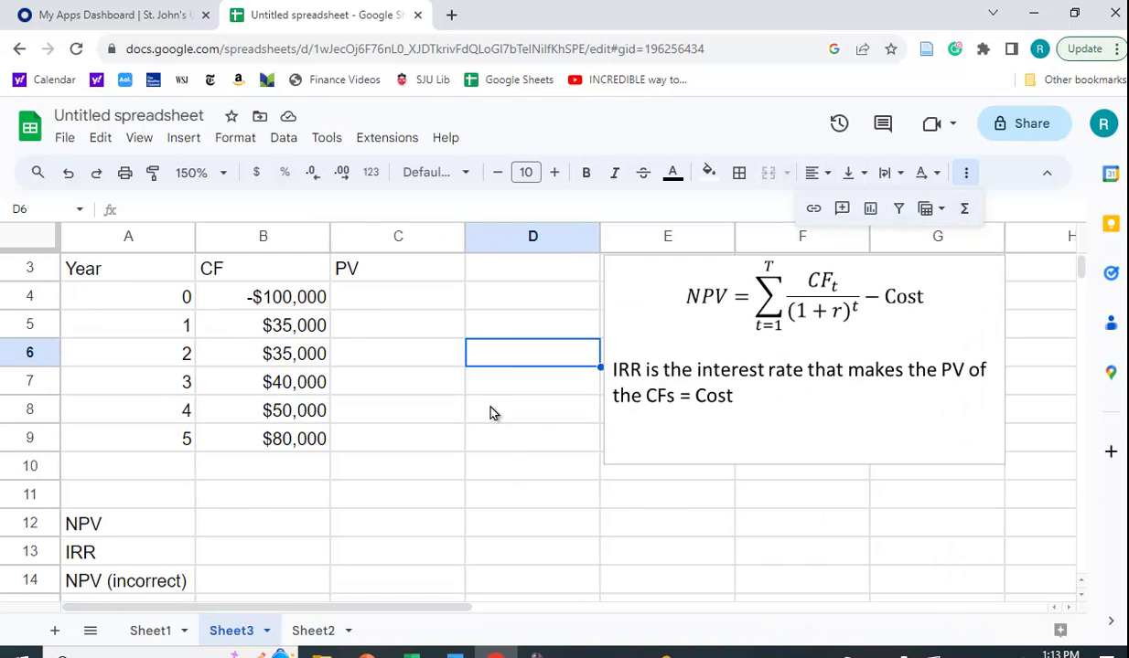
pyautogui.click(270, 531)
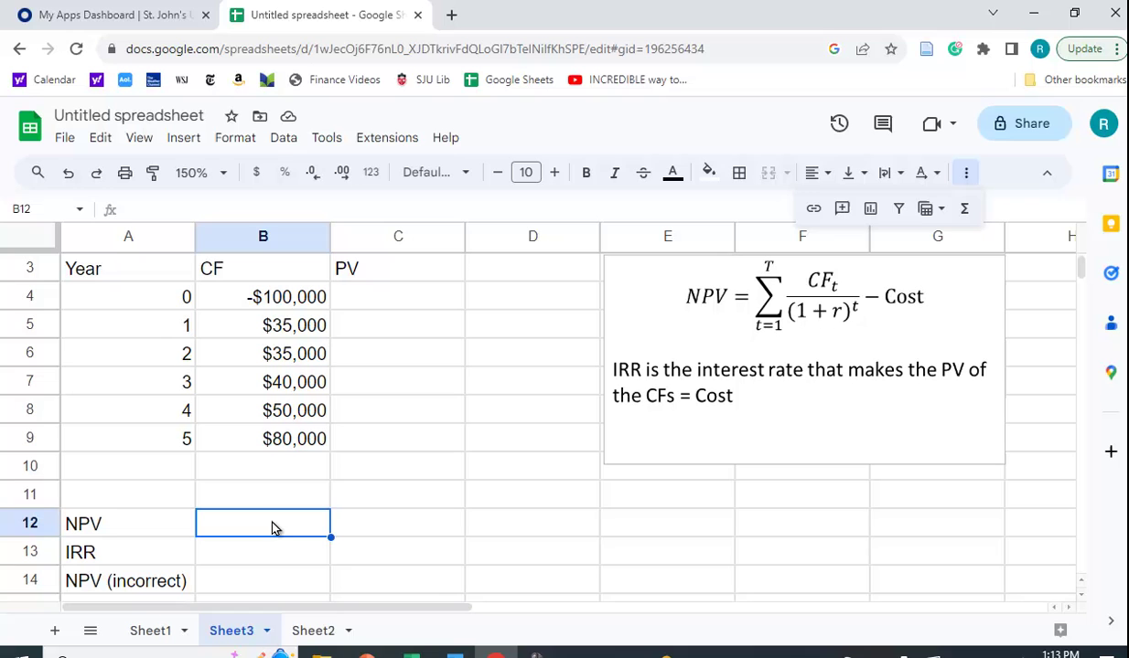
pyautogui.write('=')
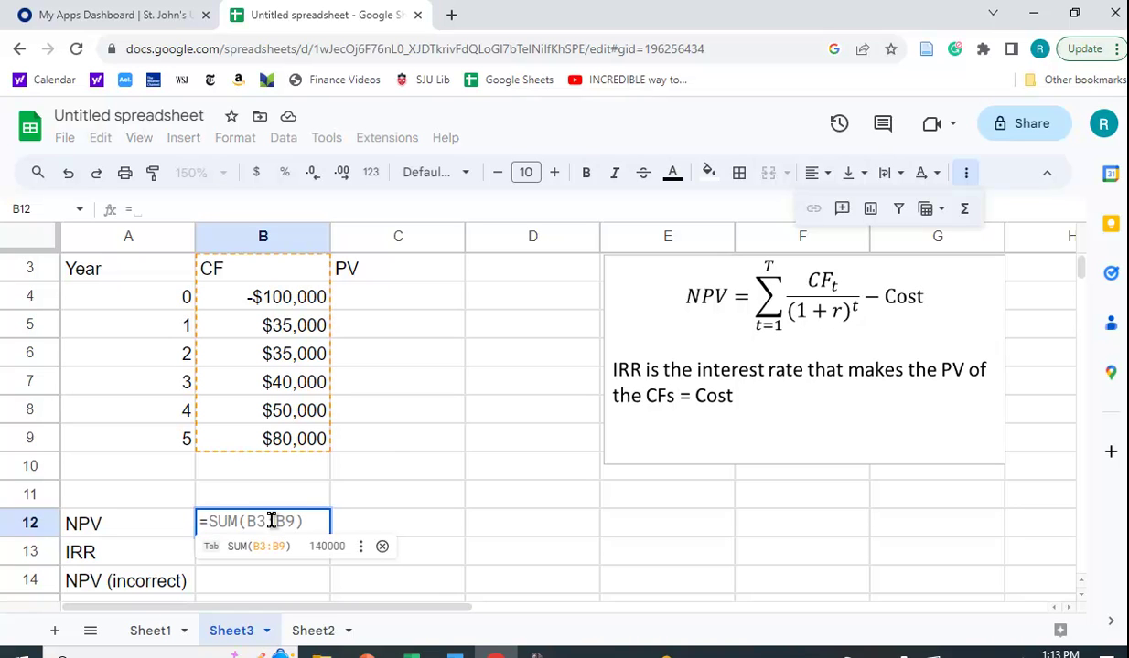
pyautogui.write('np')
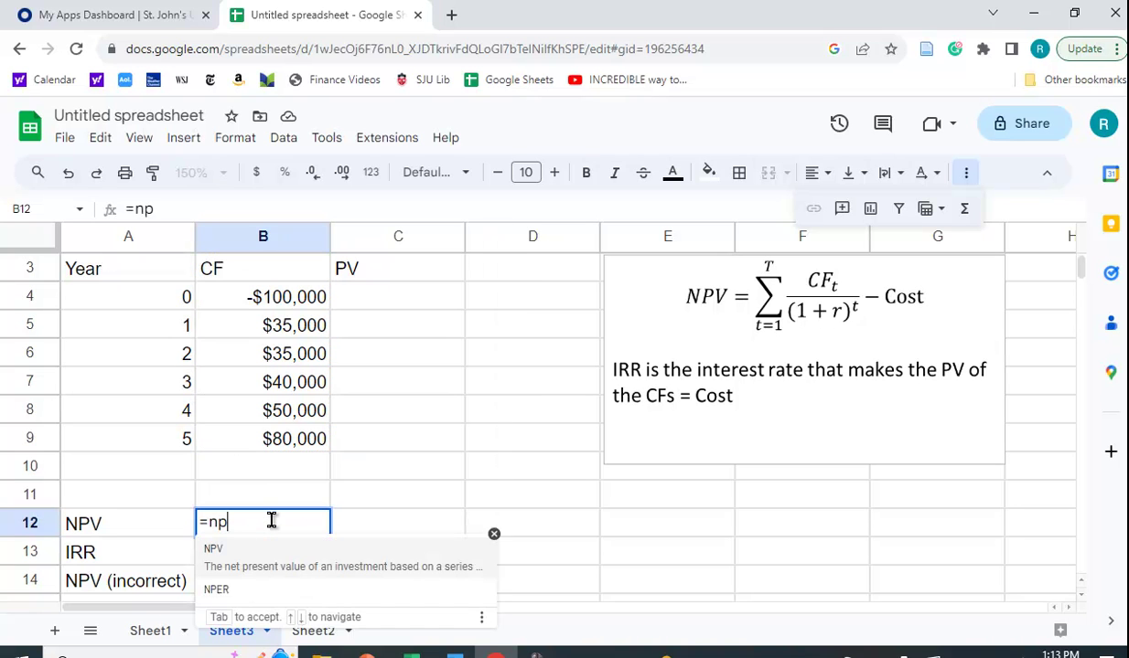
pyautogui.write('v(')
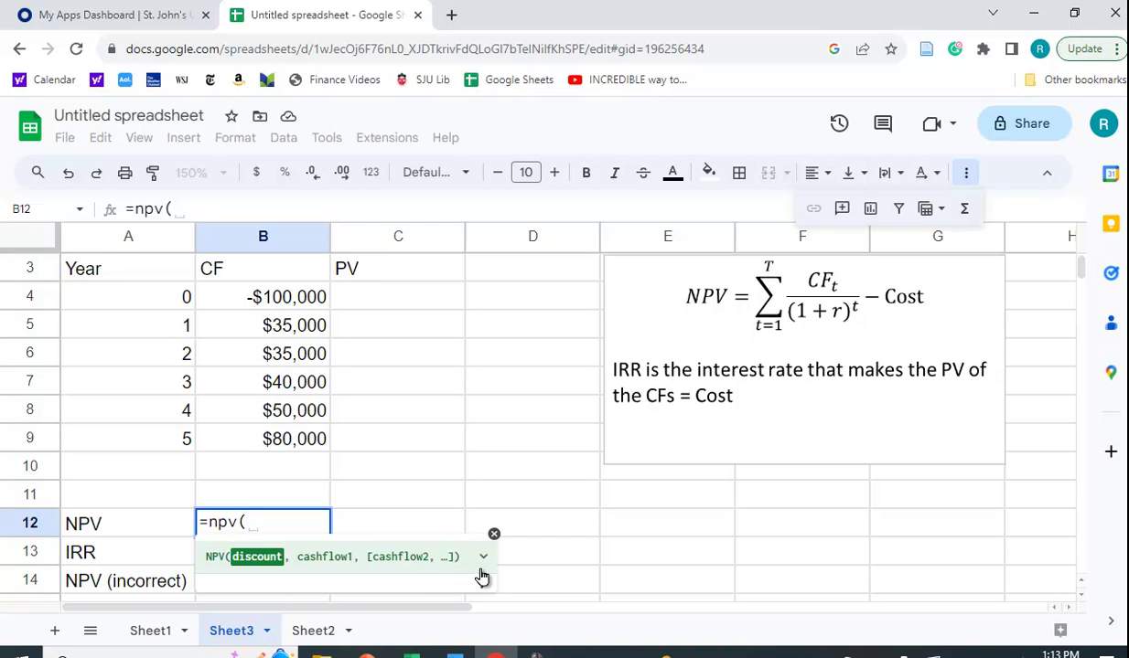
# Expand the NPV function's help to read its example and description, then collapse it again.
pyautogui.click(494, 535)
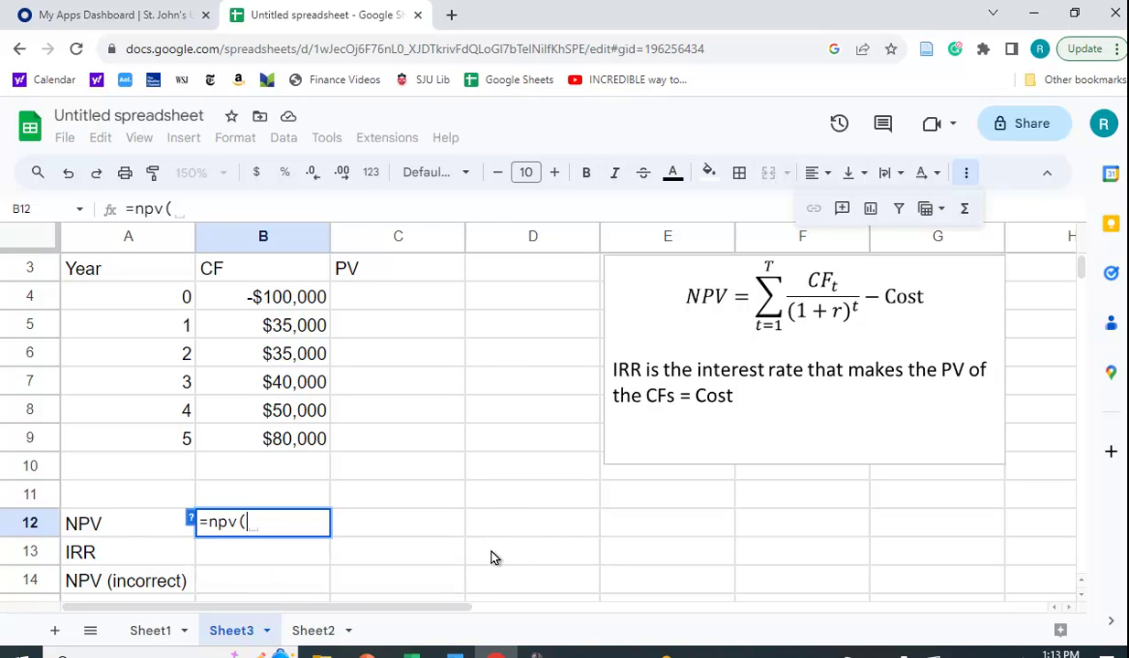
pyautogui.click(191, 521)
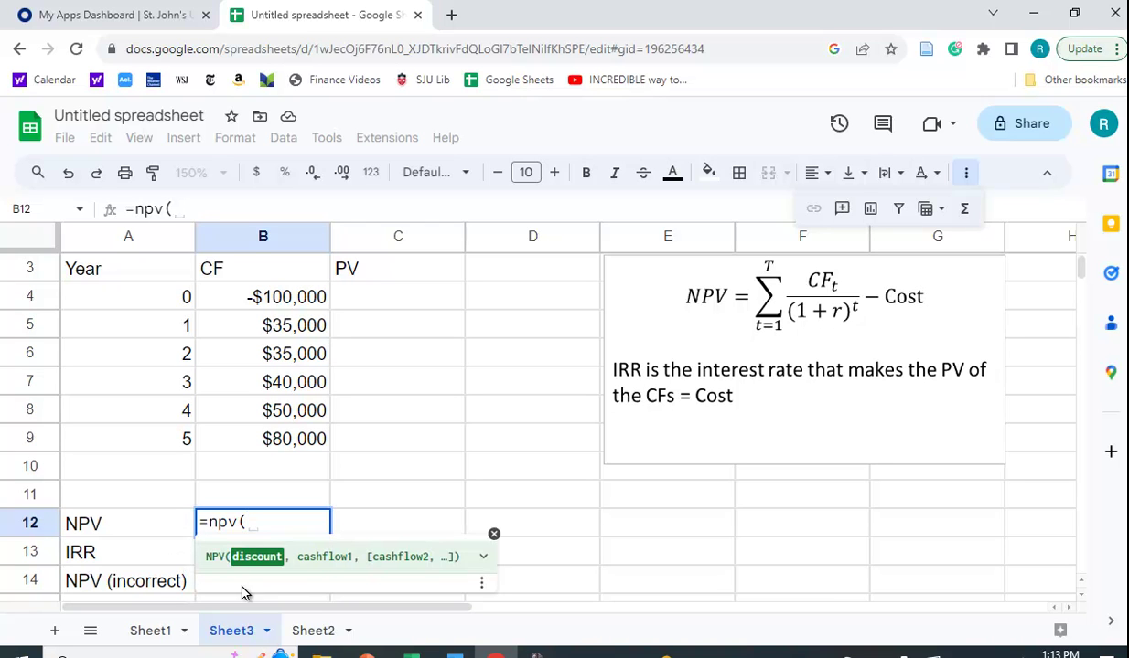
pyautogui.click(485, 559)
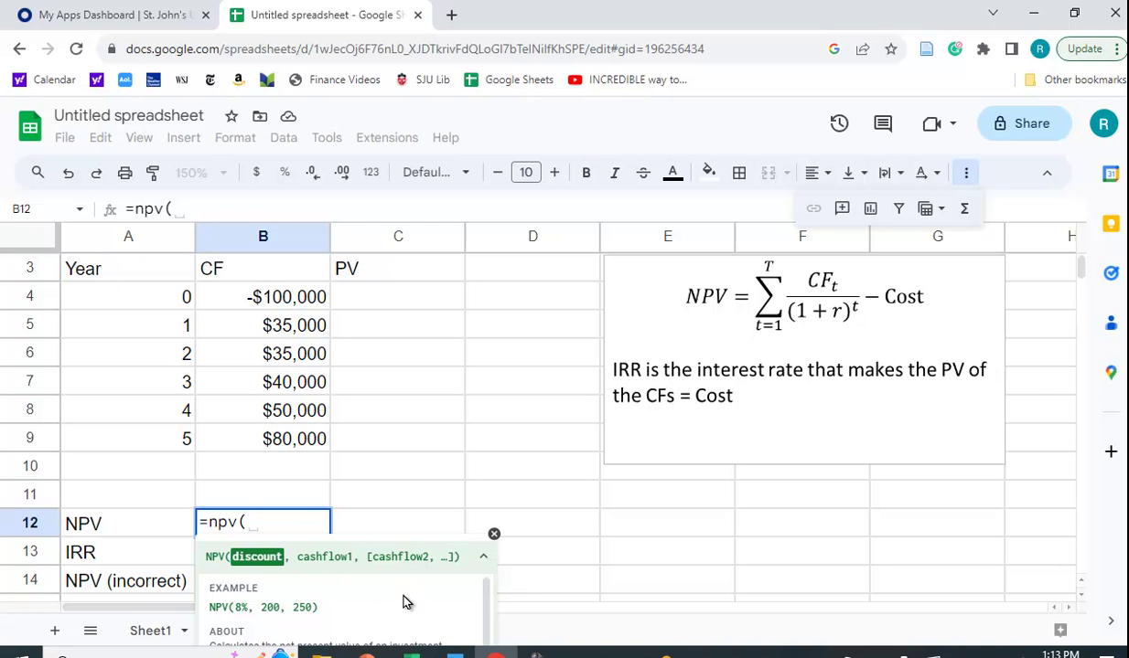
pyautogui.scroll(-2, 485, 567)
pyautogui.click(483, 557)
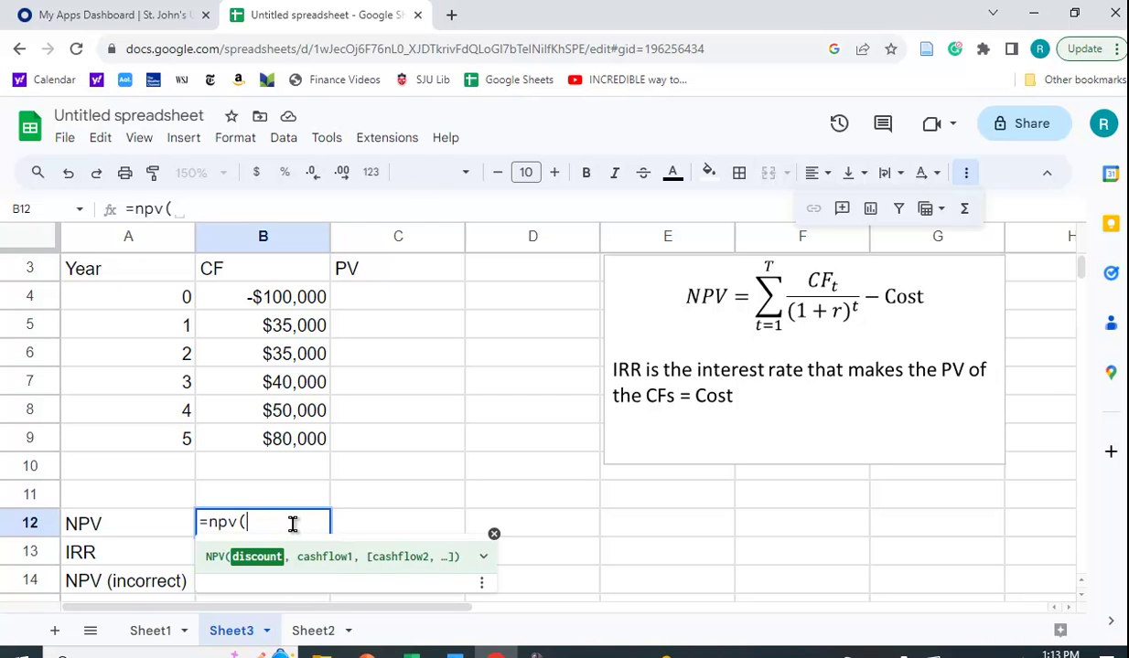
# Complete the B12 formula as =npv(B2,B5:B9)+B4, discounting the year 1–5 cash flows at the WACC and adding the initial outlay.
pyautogui.scroll(1, 380, 448)
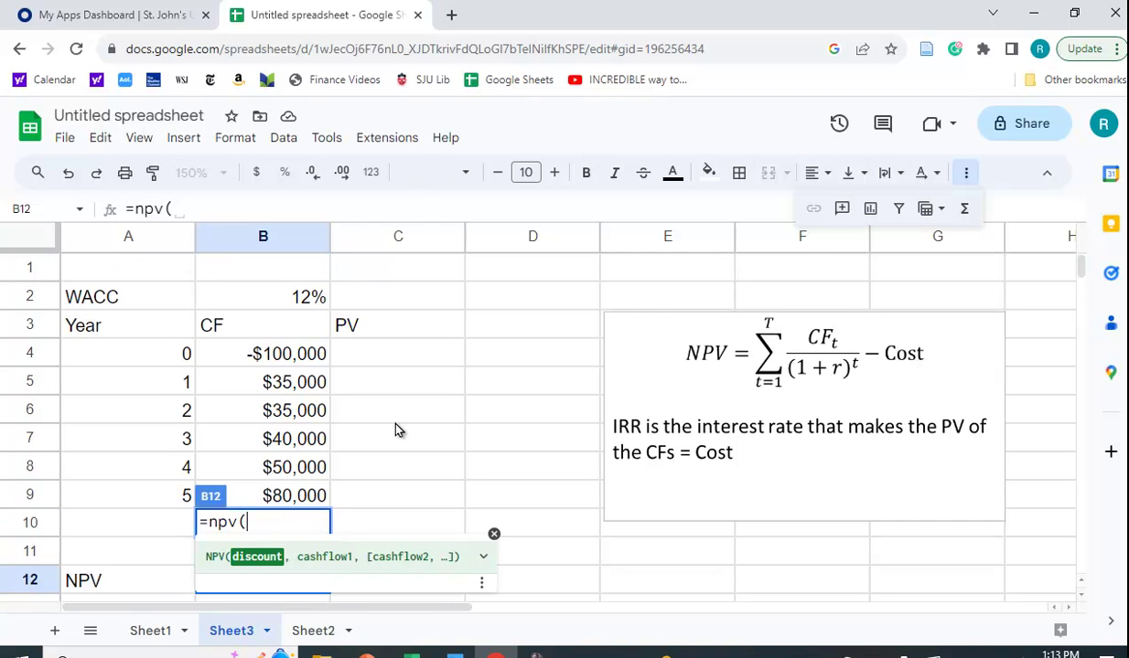
pyautogui.click(309, 300)
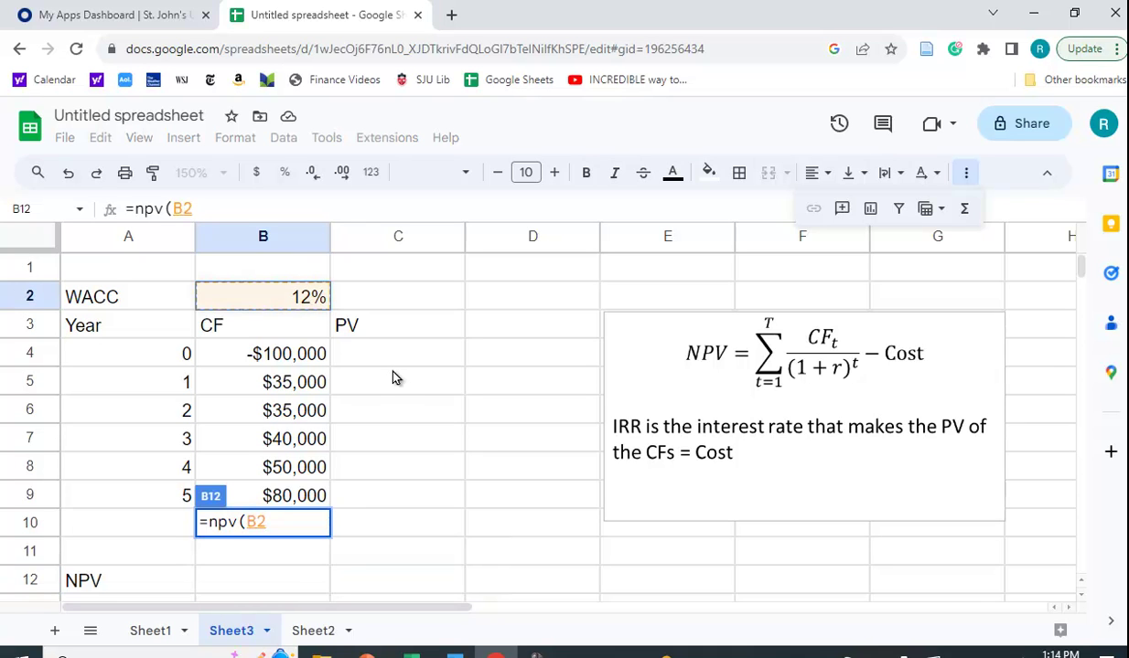
pyautogui.write(',')
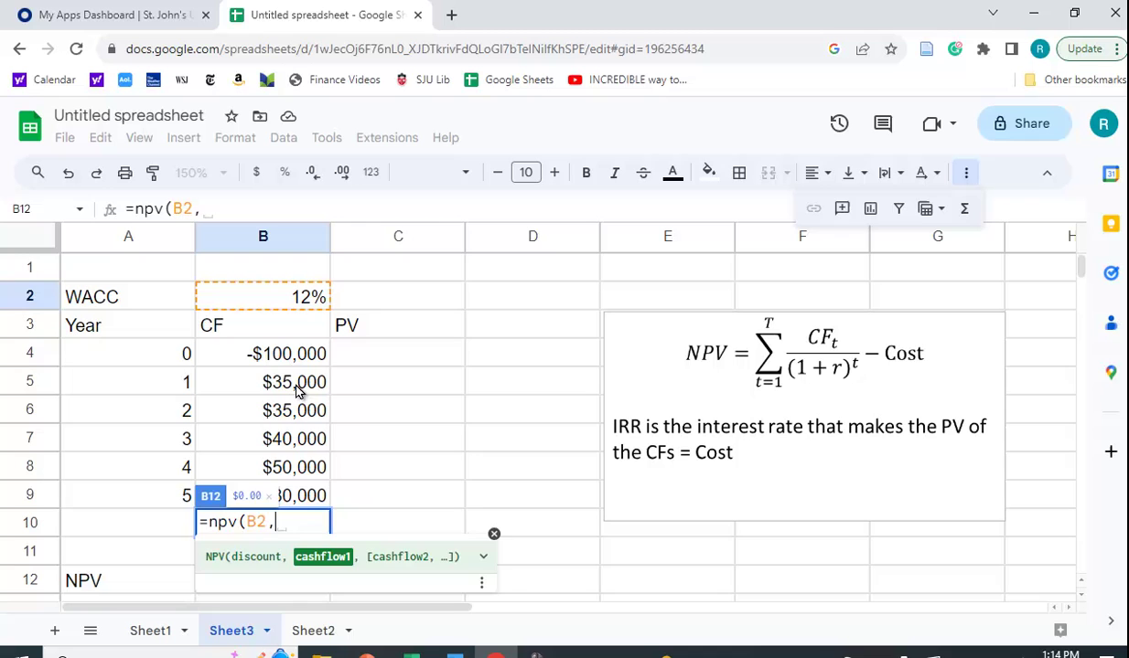
pyautogui.click(296, 388)
pyautogui.moveTo(296, 390); pyautogui.dragTo(287, 491)
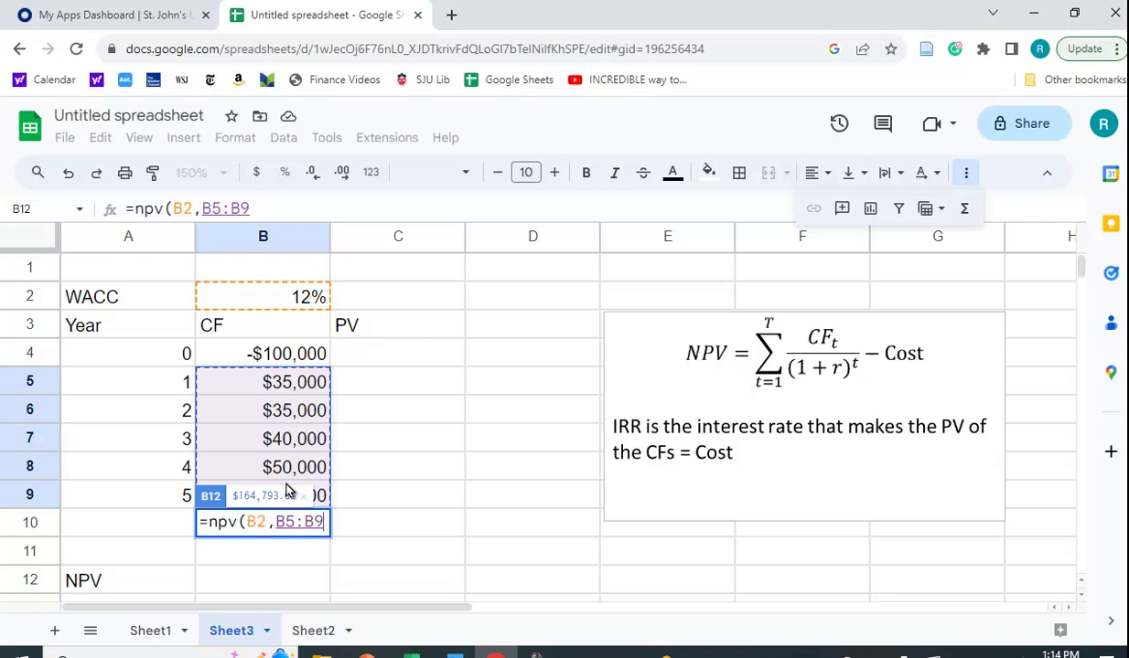
pyautogui.write(')')
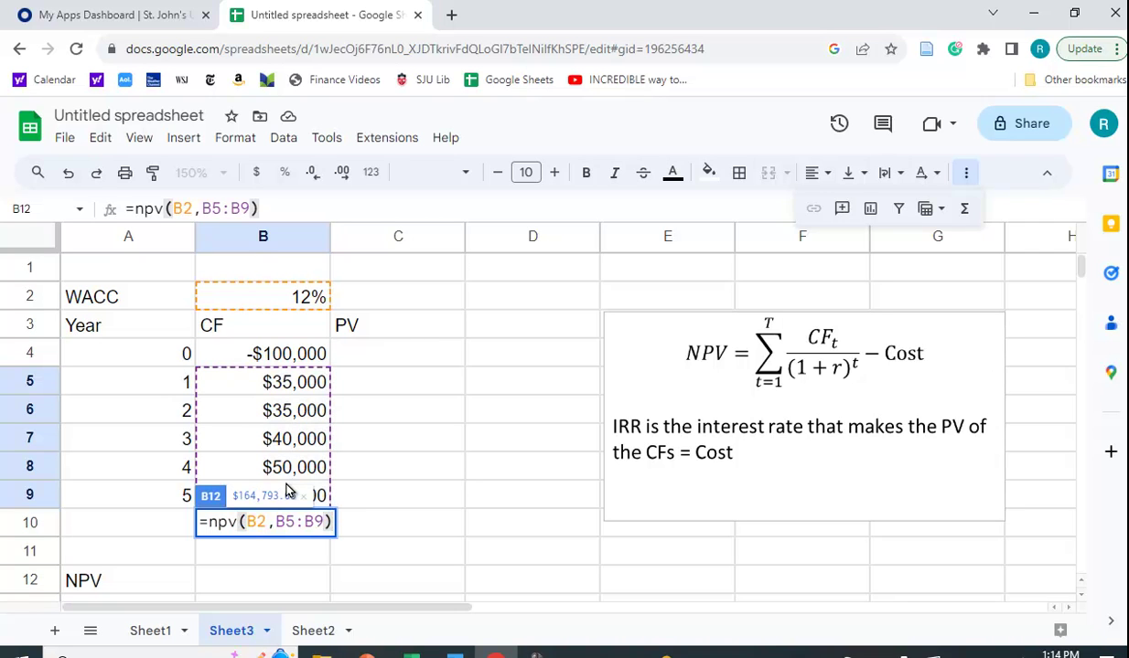
pyautogui.write('+')
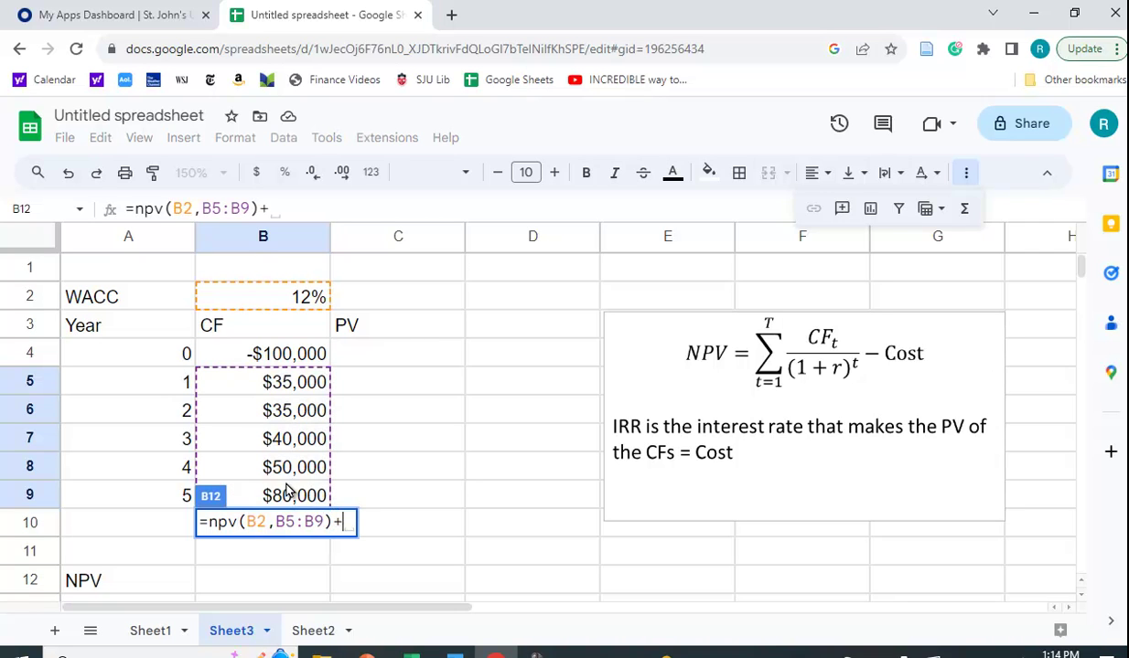
pyautogui.click(300, 361)
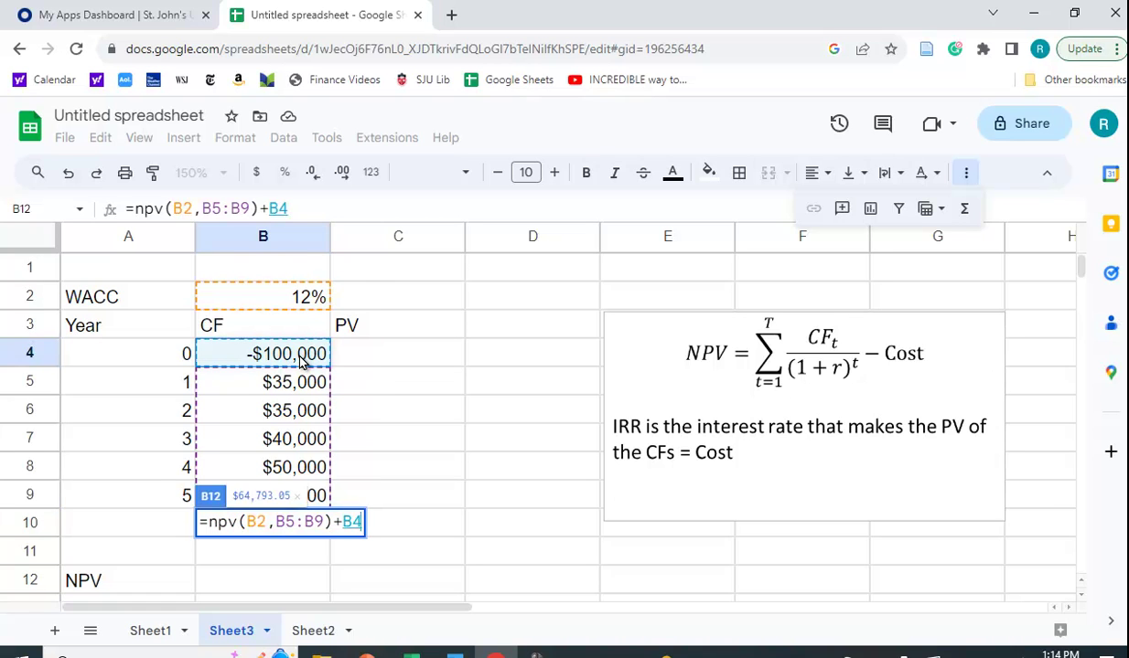
pyautogui.press('Return')
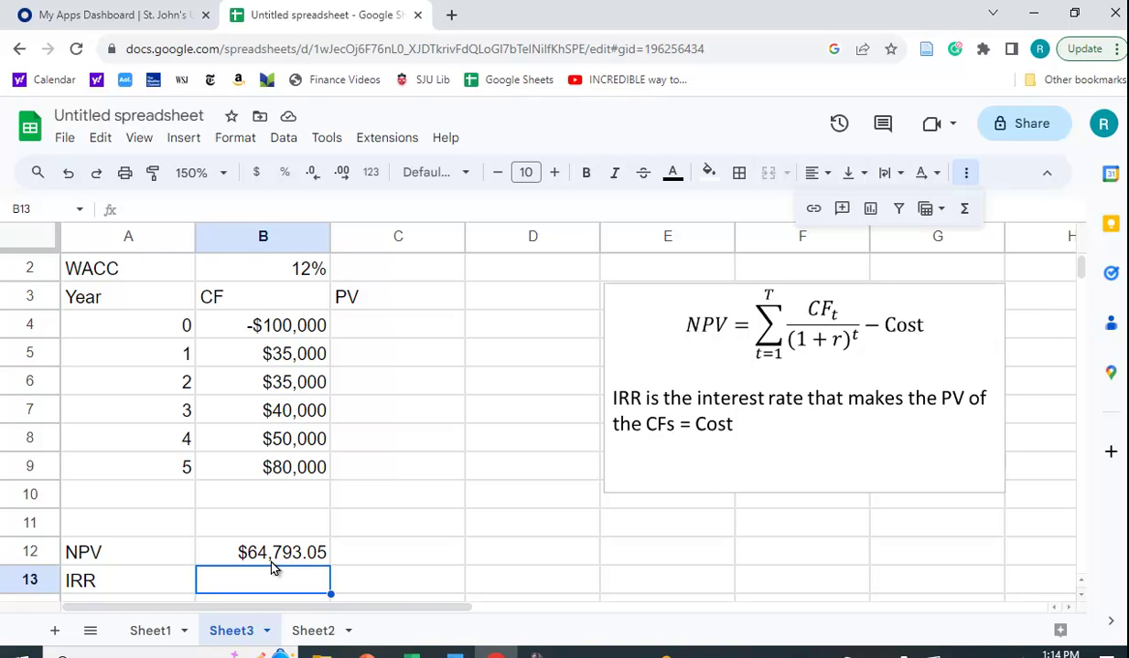
# Calculate the internal rate of return in B13 with =irr(B4:B9), covering the cash flows of years 0 to 5.
pyautogui.write('=irr(')
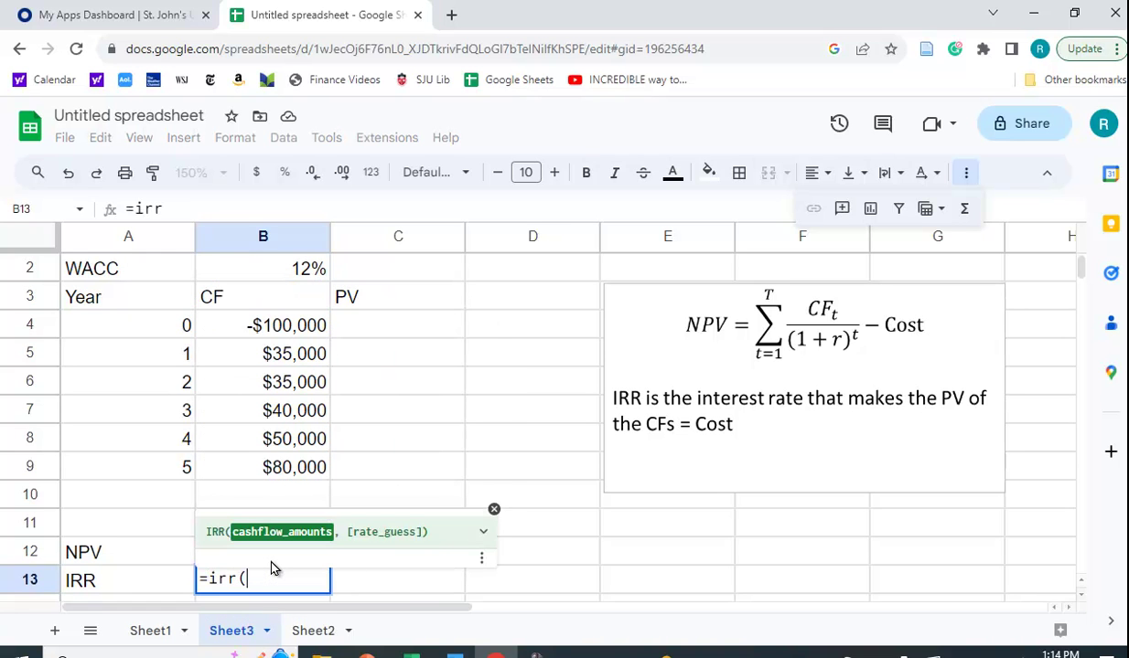
pyautogui.moveTo(284, 325); pyautogui.dragTo(287, 468)
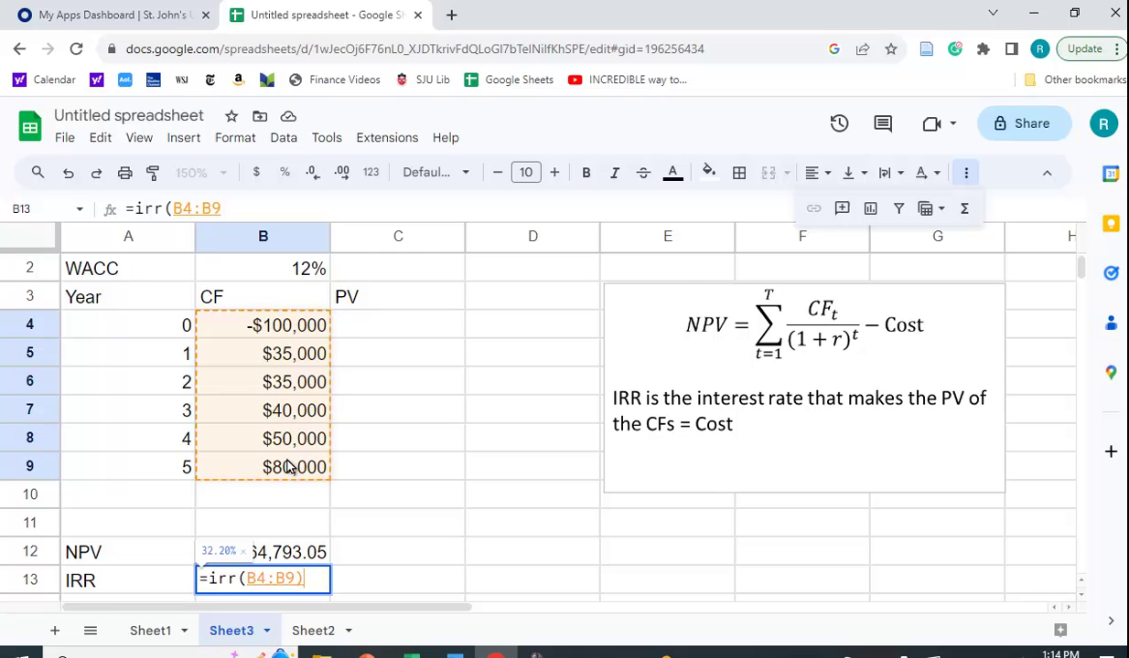
pyautogui.write(')')
pyautogui.press('Return')
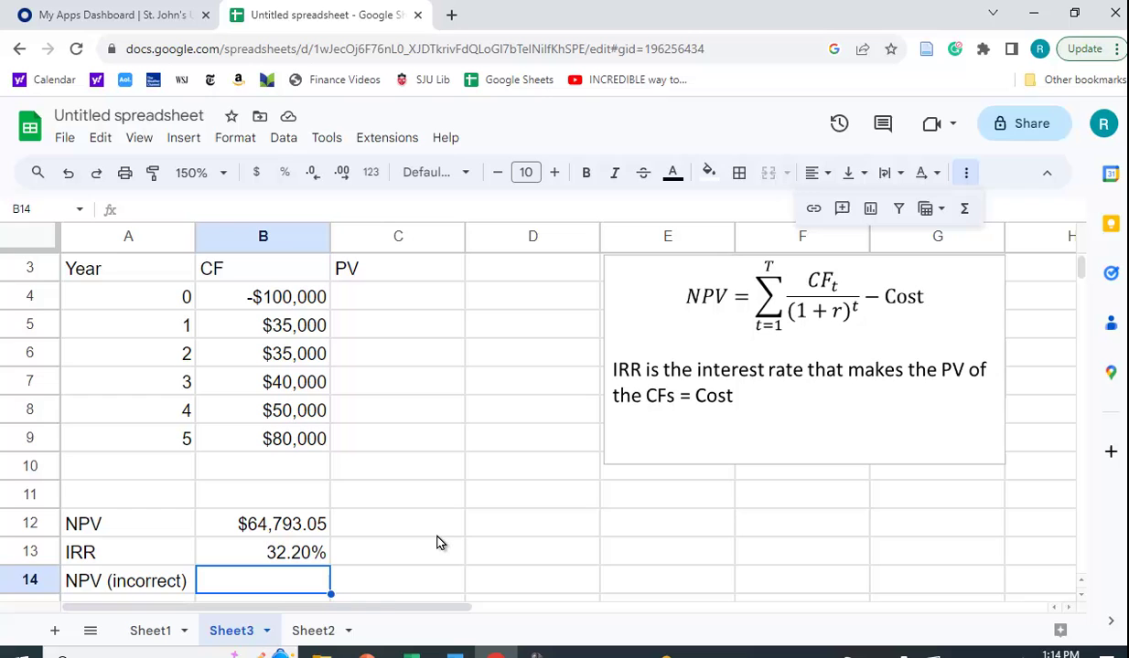
# Enter the incorrect NPV version in B14 as =npv(B2,B4:B9), including the year 0 cash flow in the range.
pyautogui.write('=npv(')
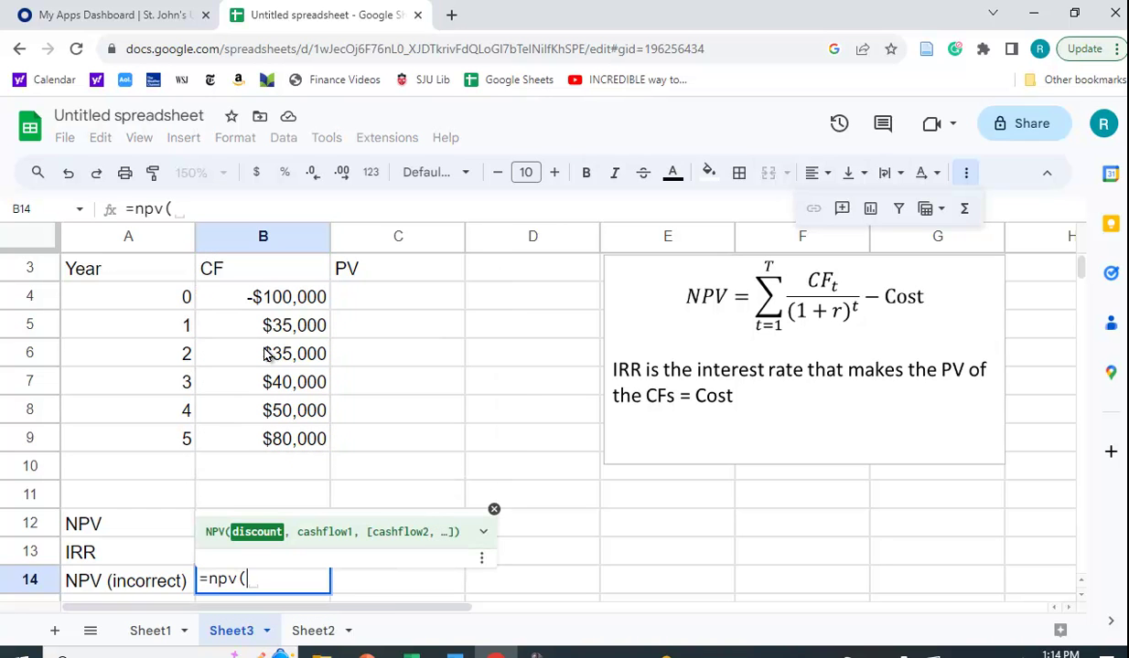
pyautogui.scroll(1, 261, 340)
pyautogui.click(283, 302)
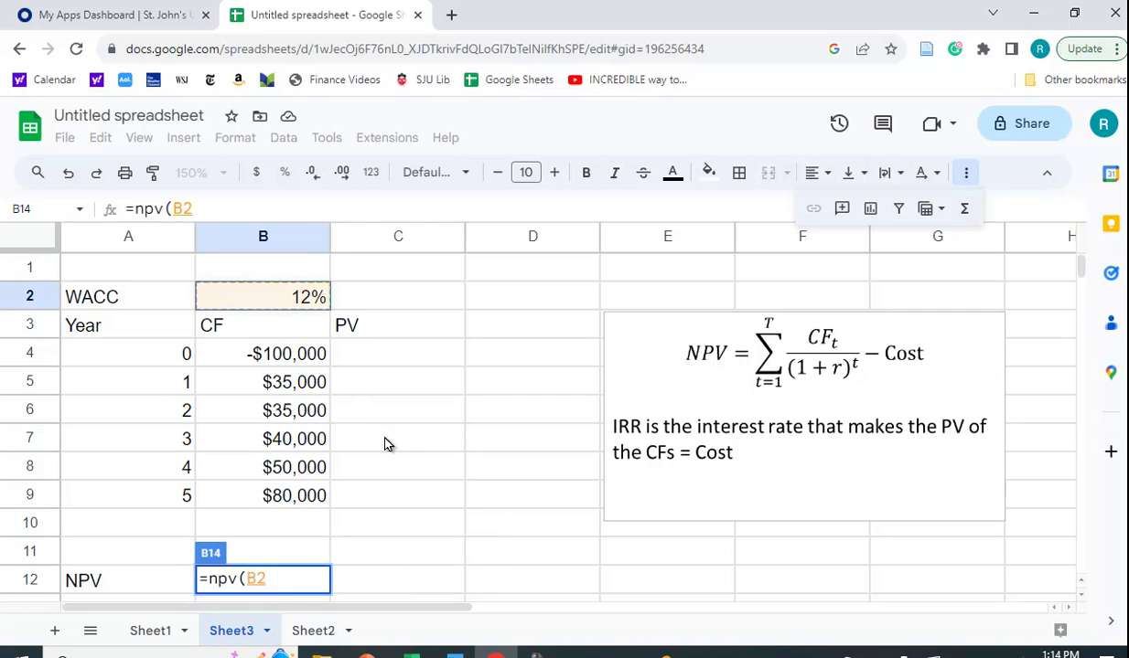
pyautogui.write(',')
pyautogui.click(300, 360)
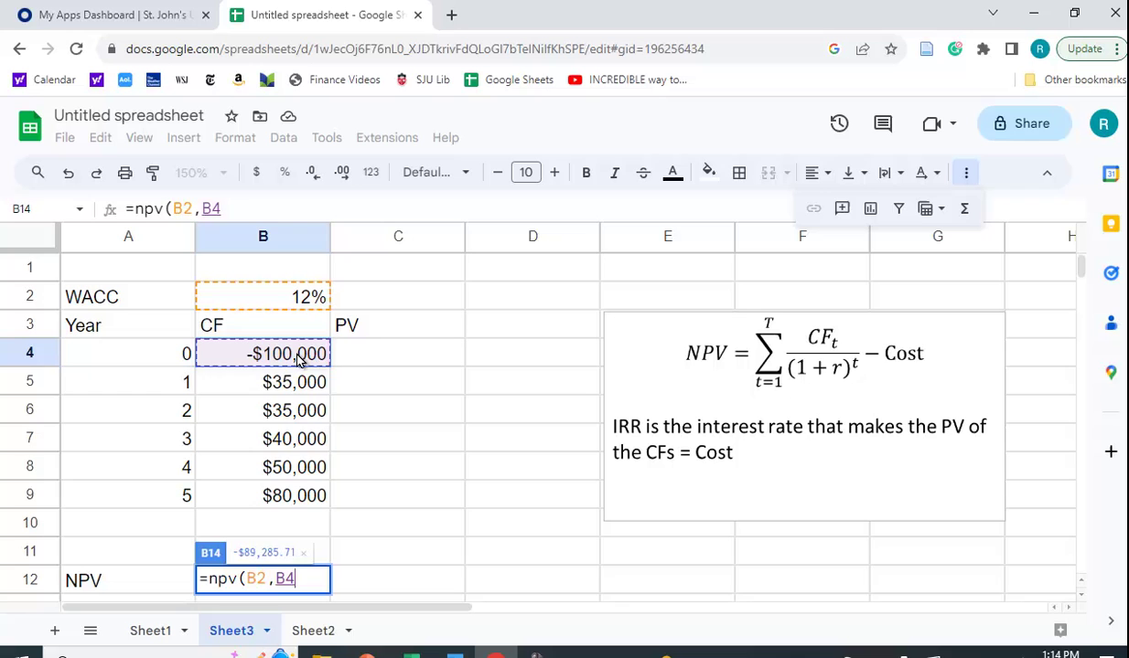
pyautogui.moveTo(300, 360); pyautogui.dragTo(291, 498)
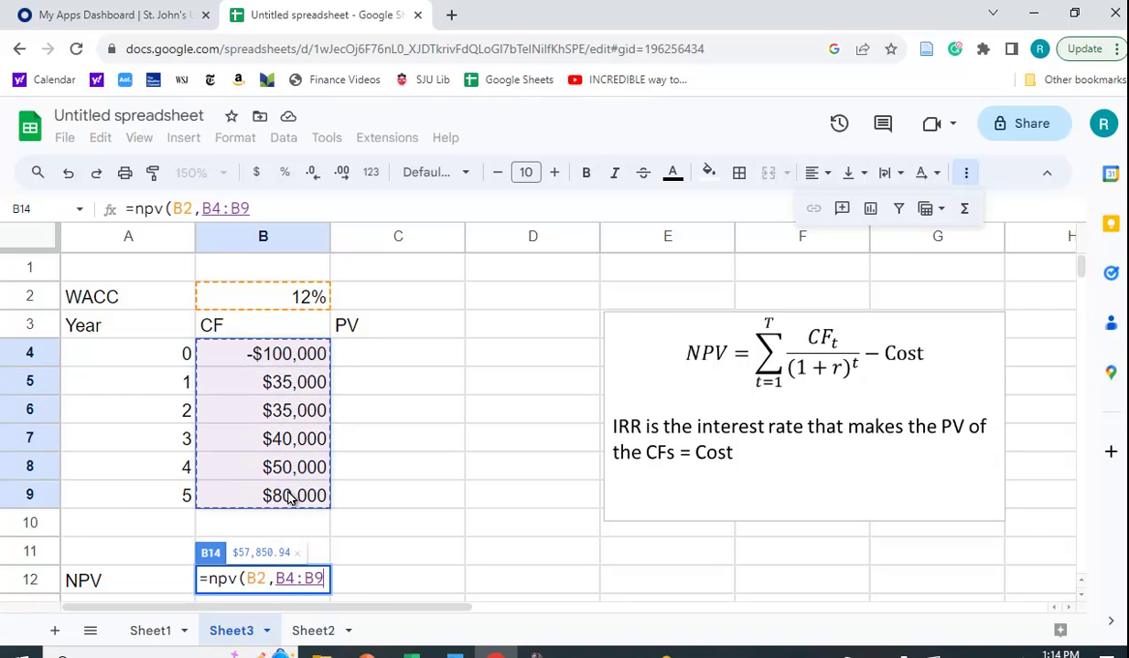
pyautogui.write(')')
pyautogui.press('Return')
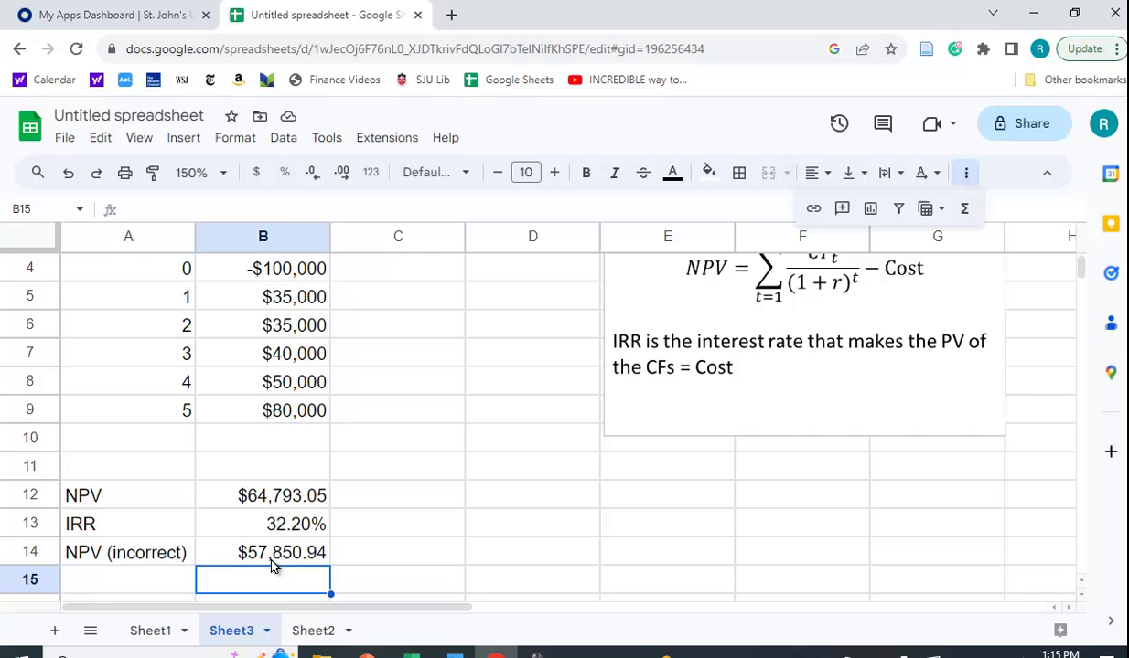
# Start the year 0 present value formula in C4 as =pv(B$2, using the WACC as the rate with its row locked.
pyautogui.scroll(1, 430, 416)
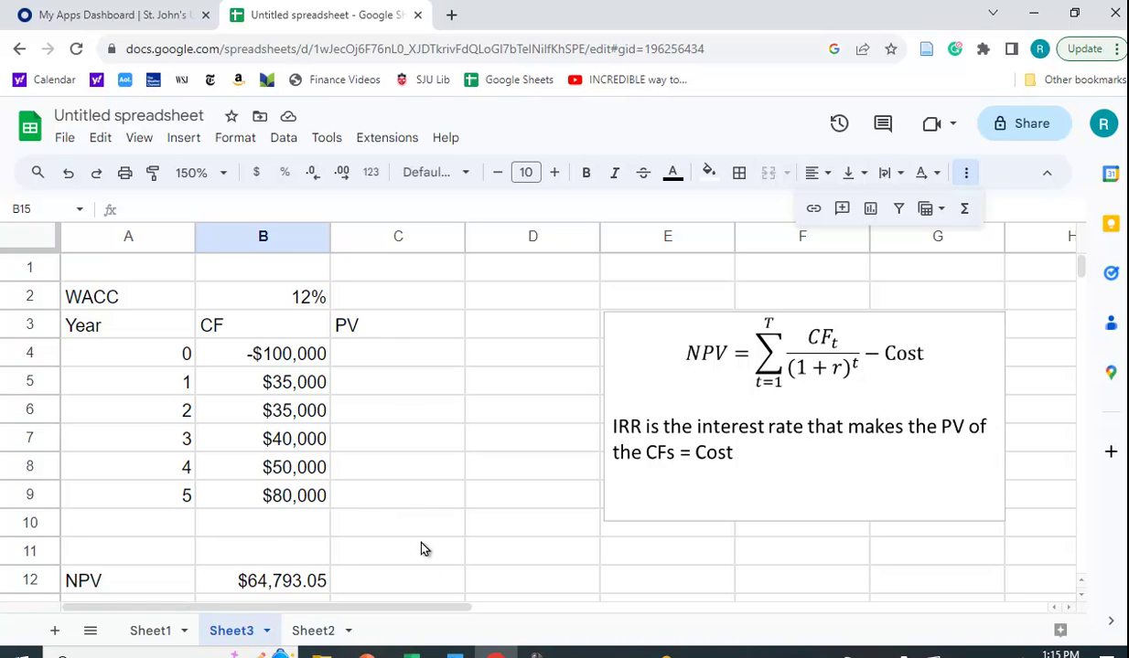
pyautogui.scroll(-1, 416, 547)
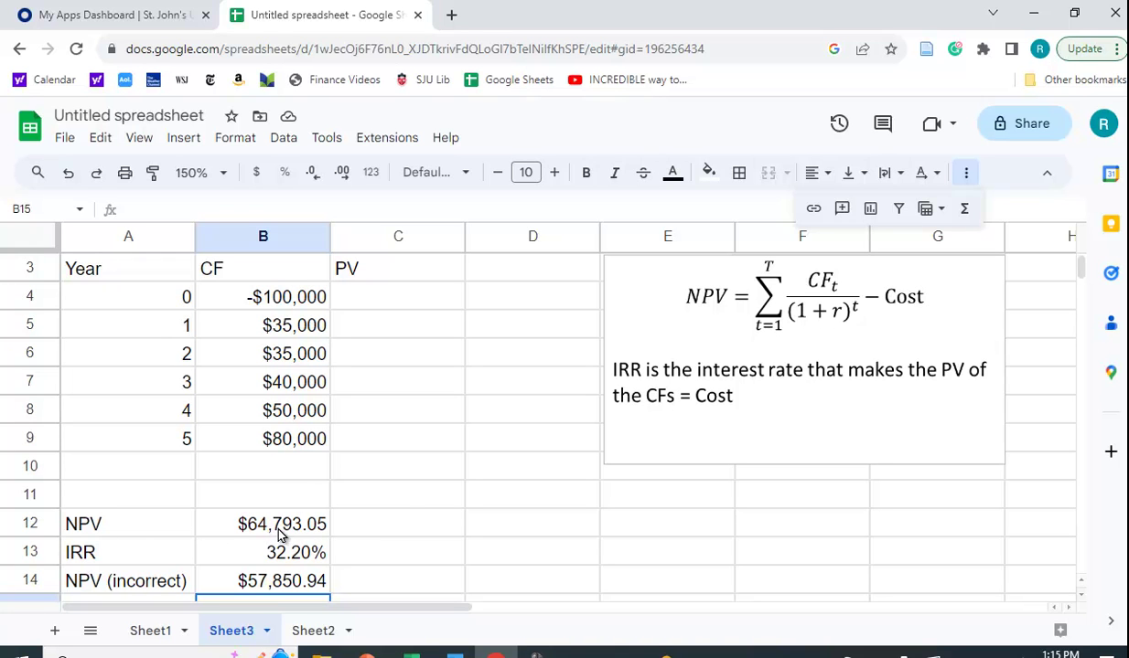
pyautogui.click(375, 294)
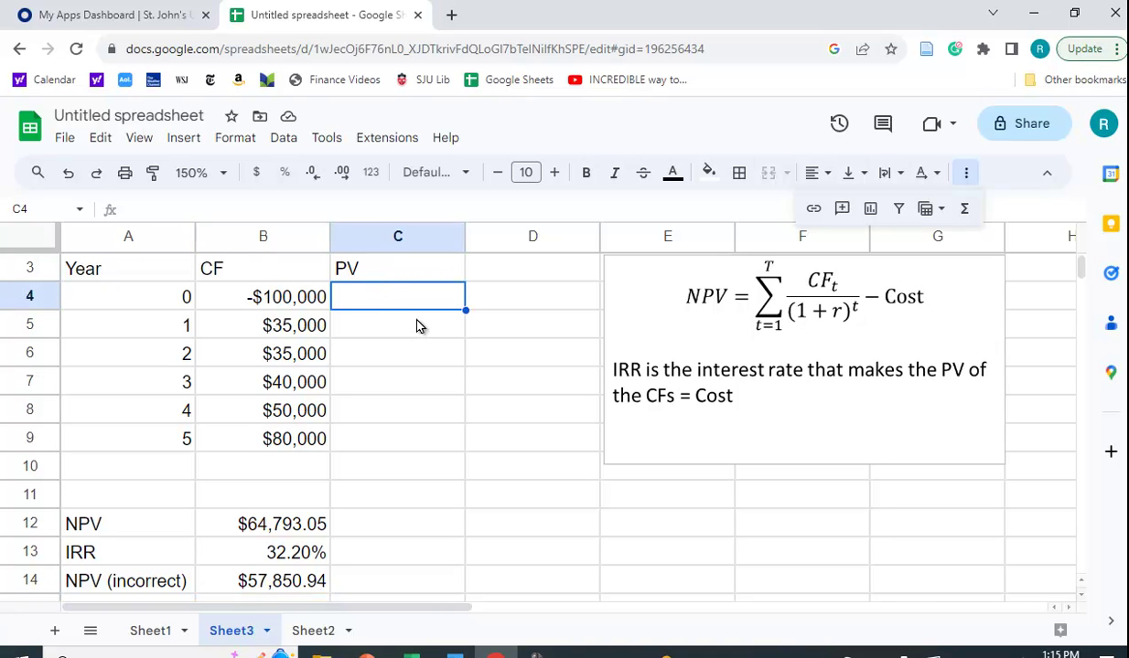
pyautogui.write('=pv(')
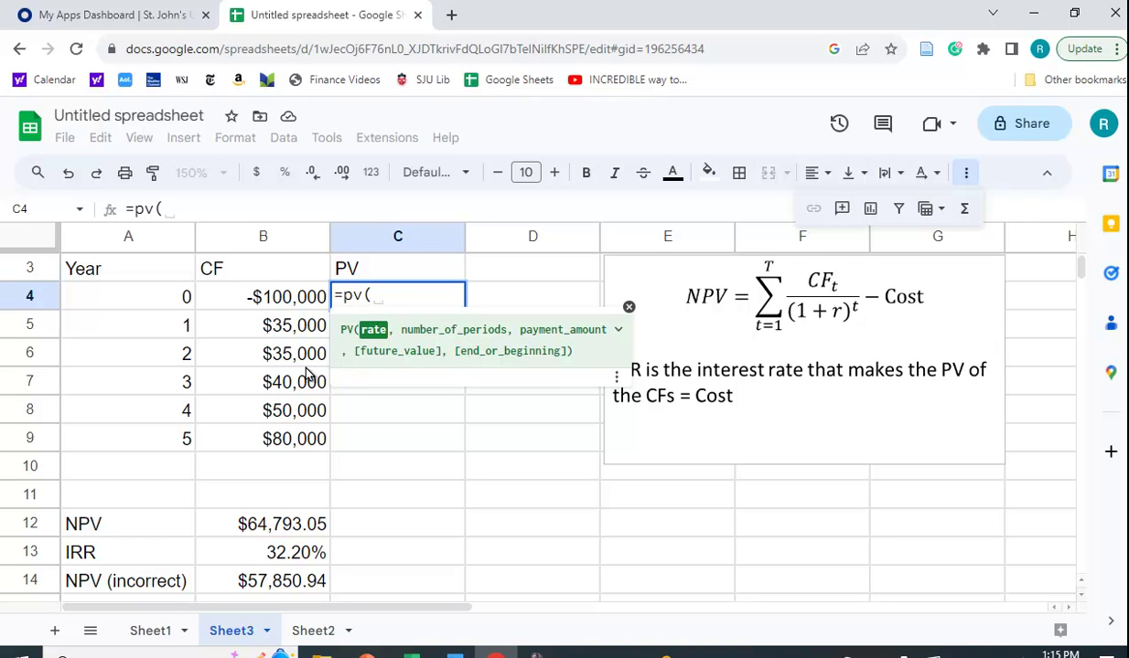
pyautogui.scroll(1, 297, 358)
pyautogui.click(284, 299)
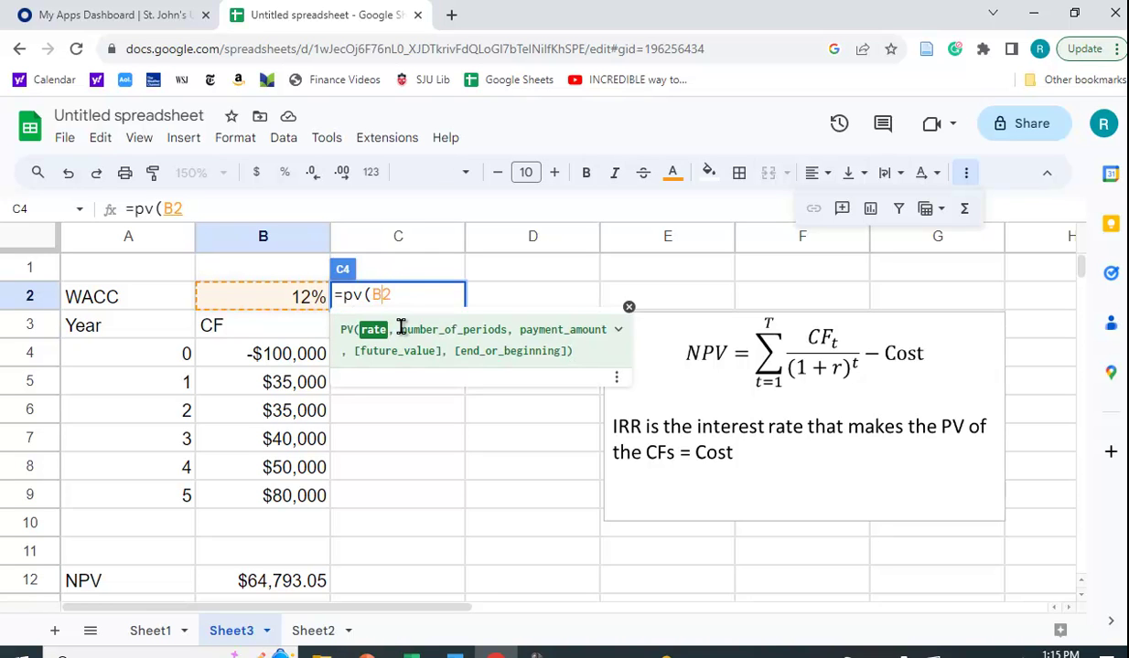
pyautogui.write('$2')
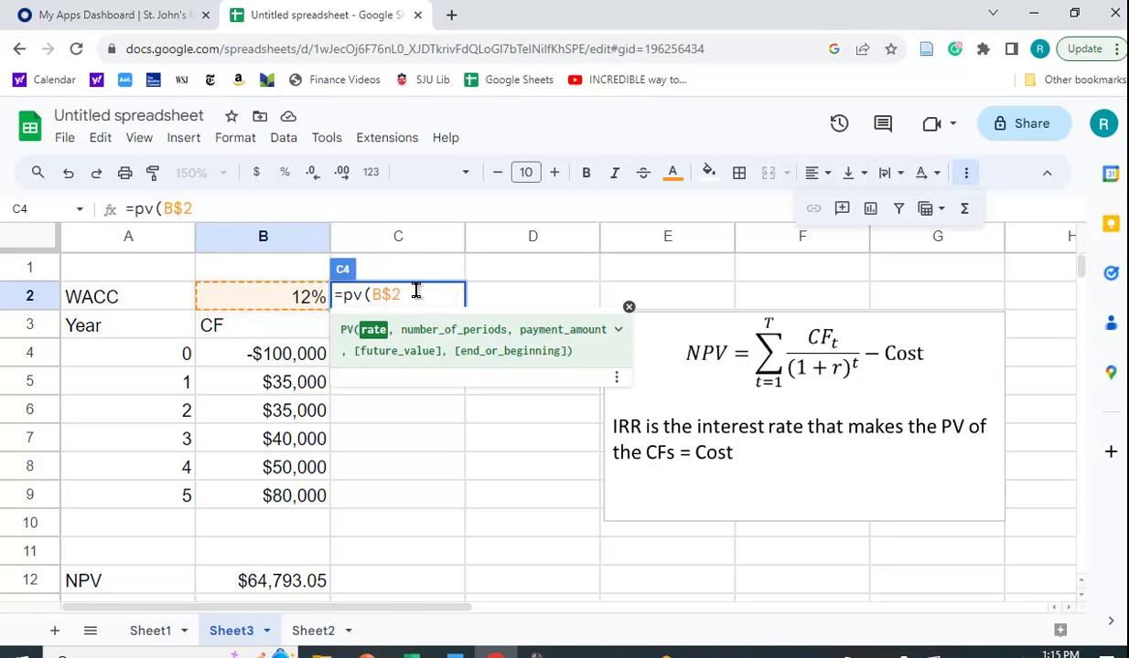
pyautogui.write(',')
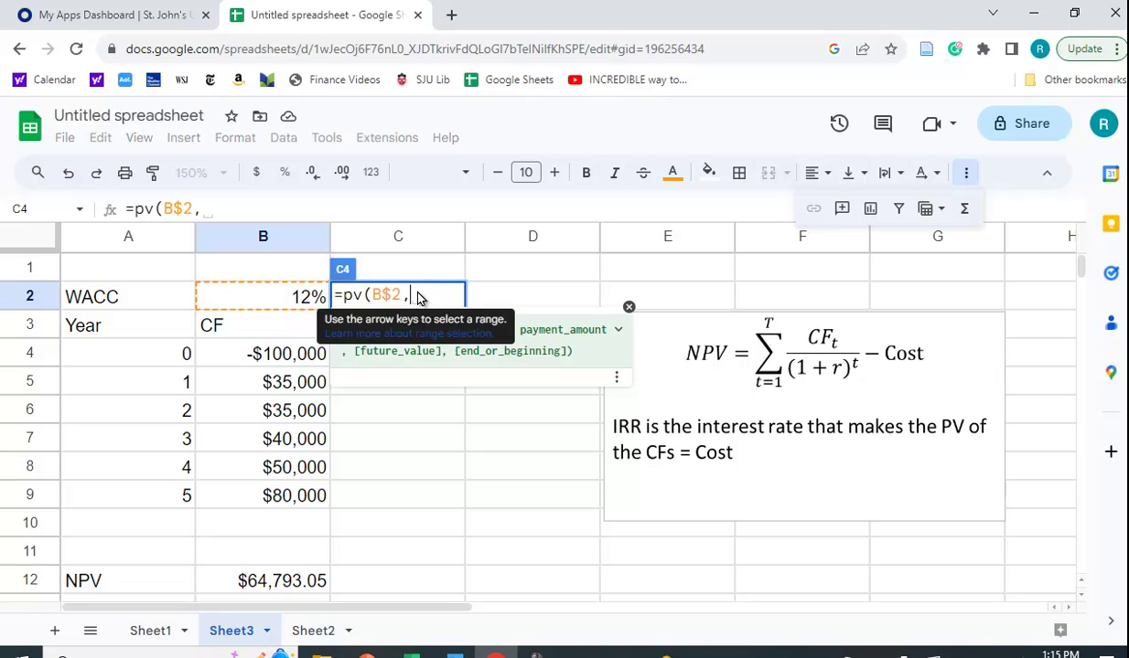
# Complete the C4 formula as =pv(B$2,A4,0,B4), with the year as periods and the cash flow as future value, and copy it down to C9.
pyautogui.click(155, 358)
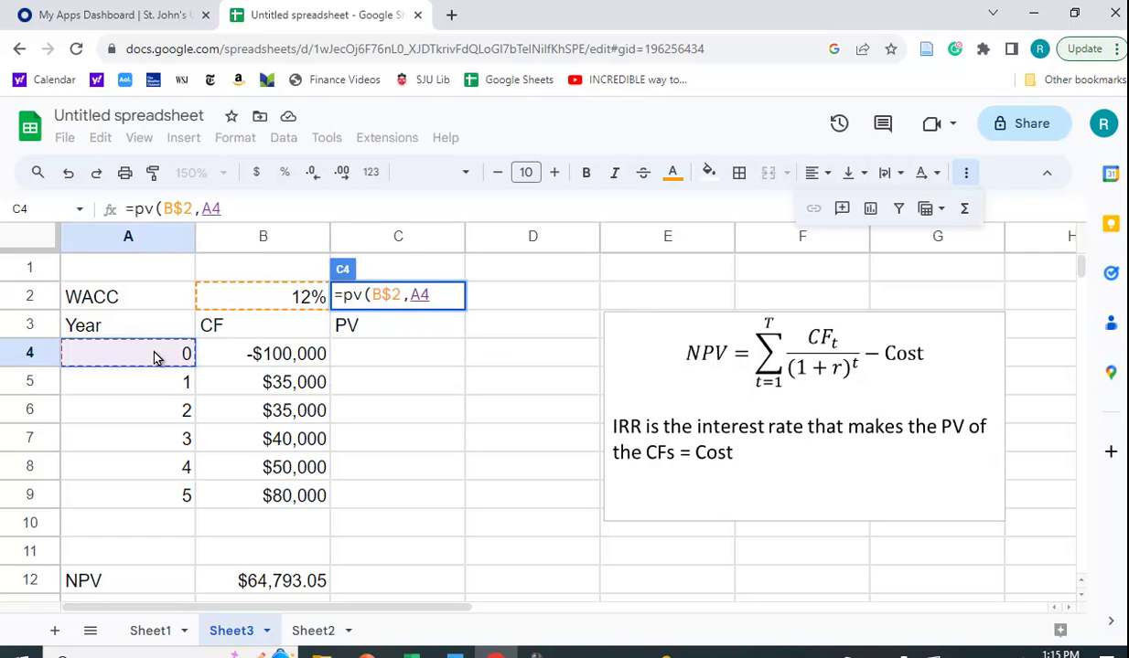
pyautogui.write(',')
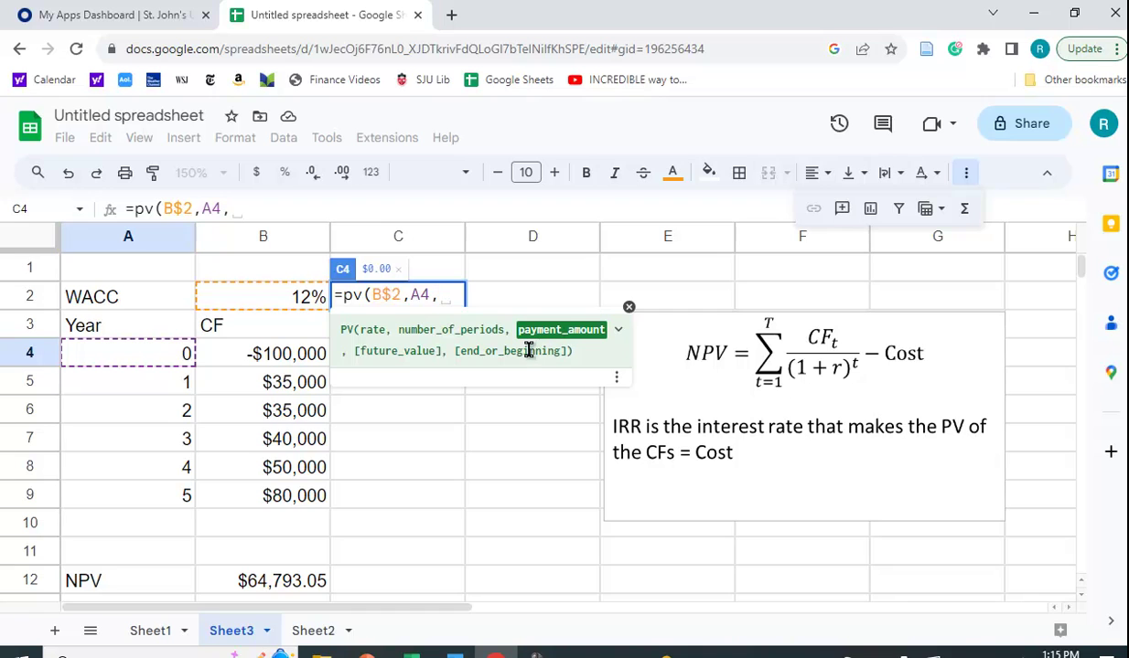
pyautogui.write('0')
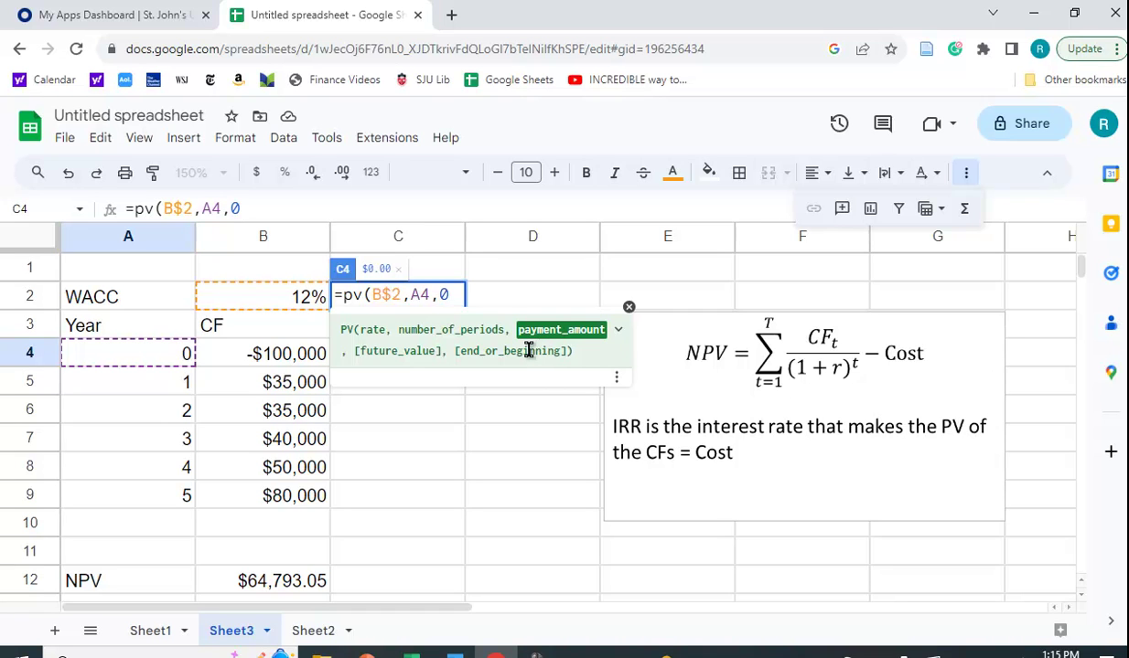
pyautogui.write(',')
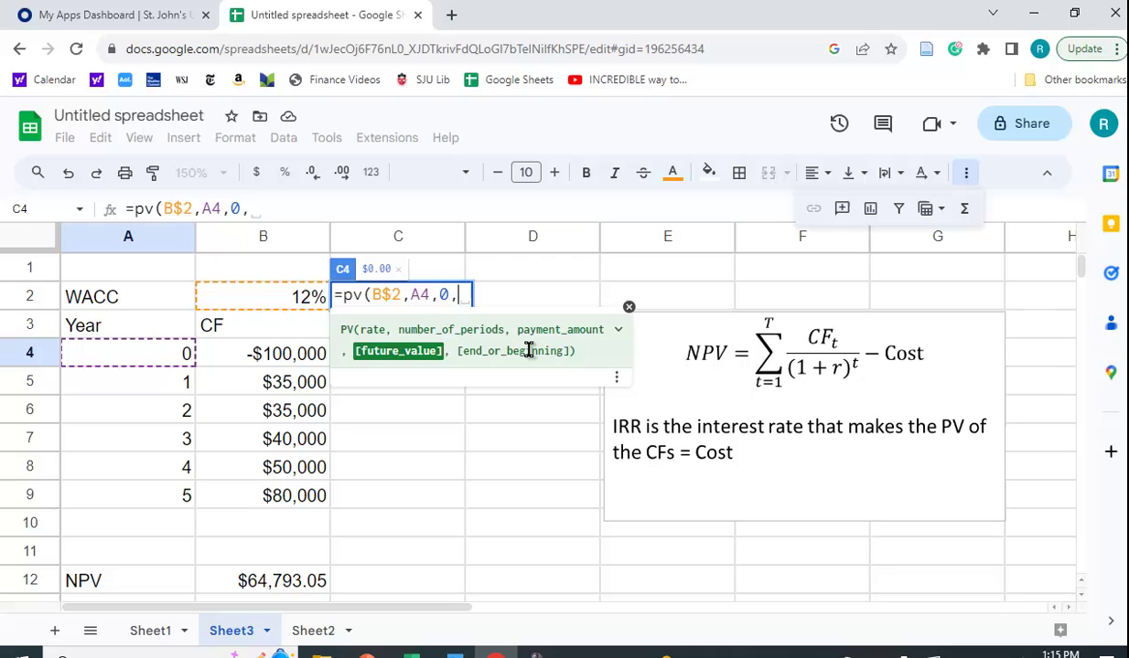
pyautogui.click(284, 359)
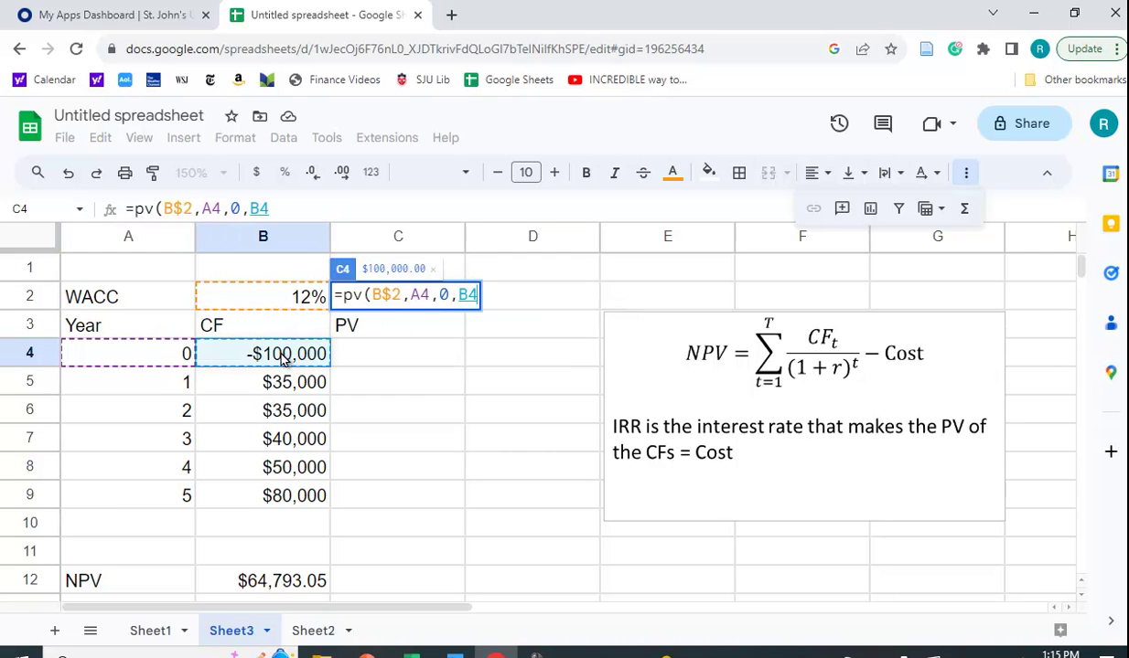
pyautogui.write(')')
pyautogui.press('Return')
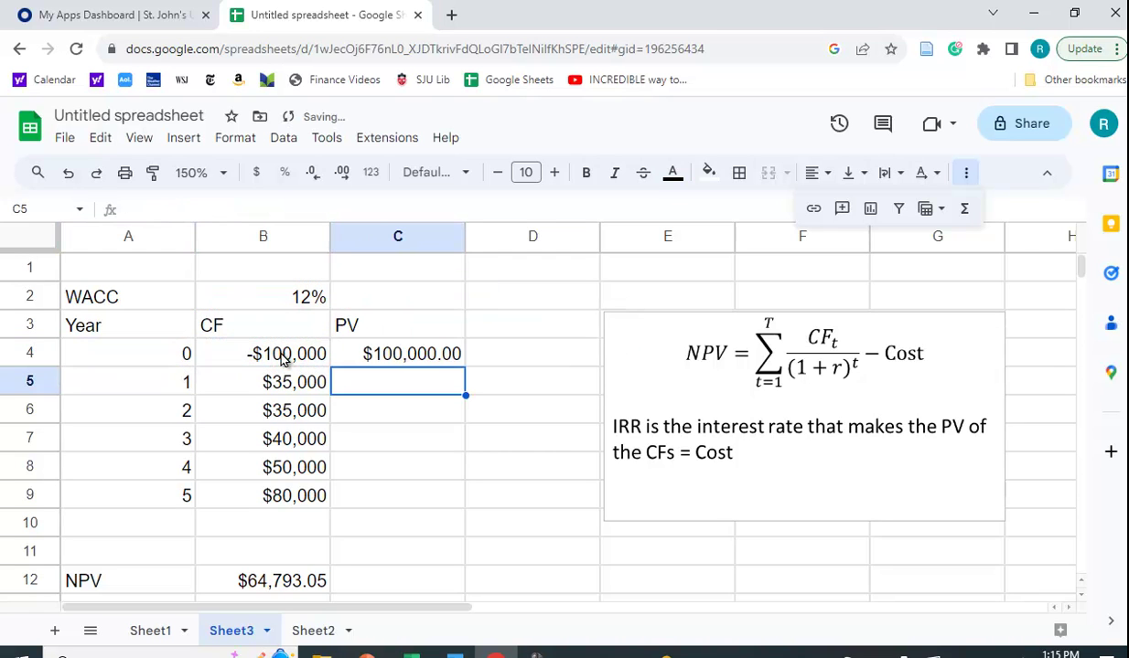
pyautogui.click(405, 363)
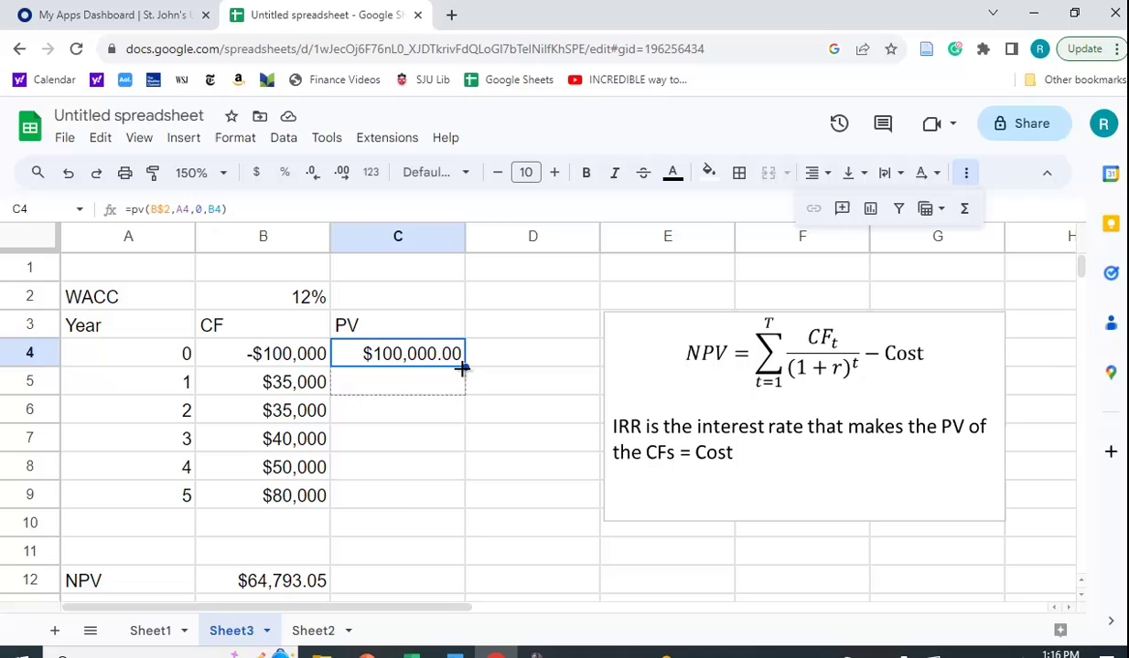
pyautogui.moveTo(464, 368); pyautogui.dragTo(459, 514)
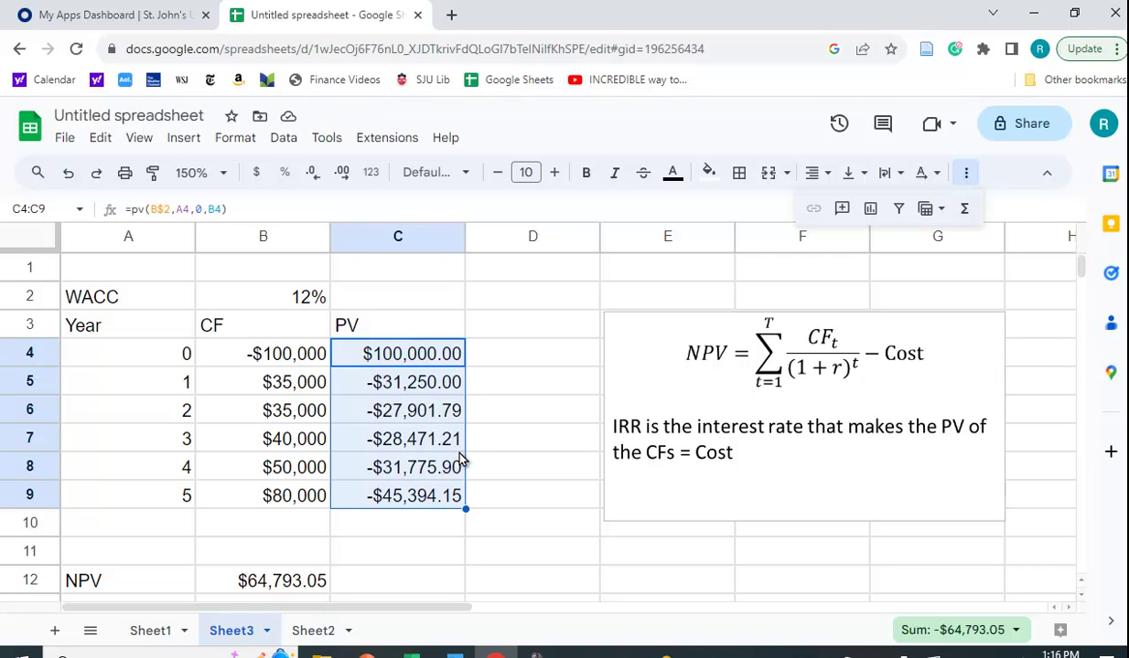
# Reverse the sign of the C4 formula to =-pv(B$2,A4,0,B4) and copy it down to C9 for all years.
pyautogui.click(407, 363)
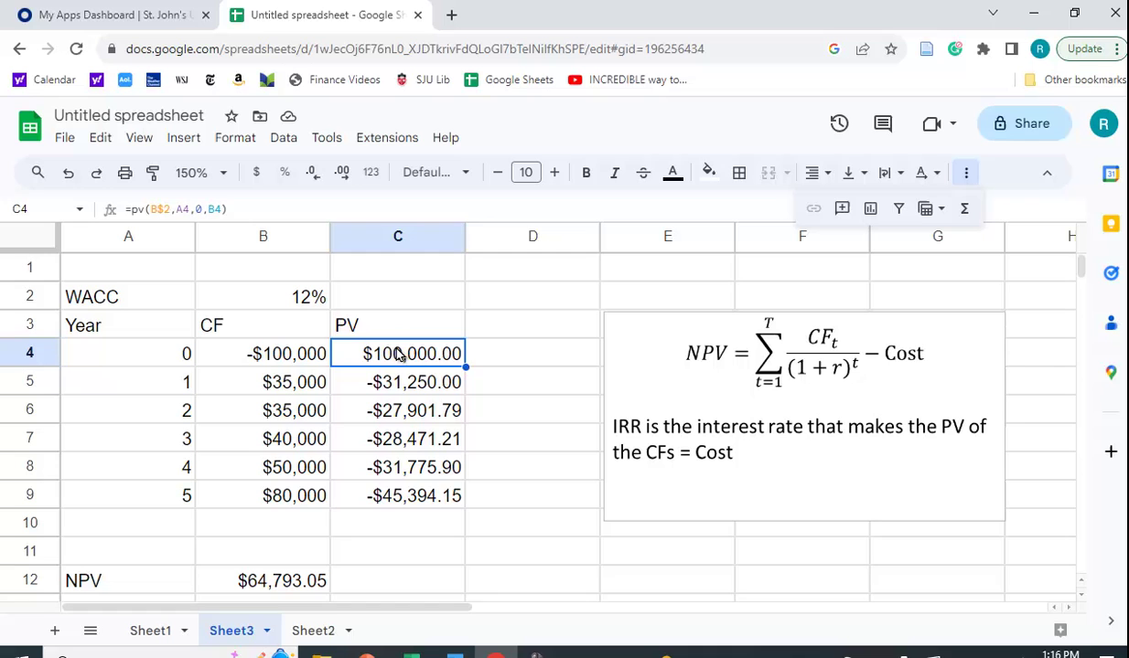
pyautogui.click(133, 210)
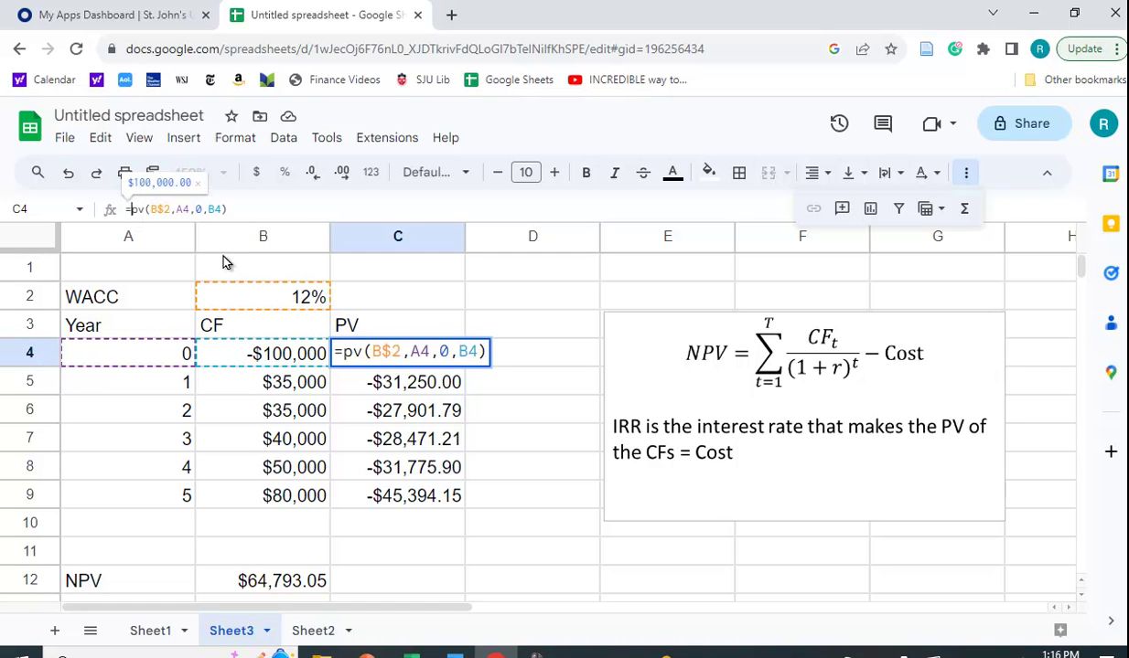
pyautogui.press('Return')
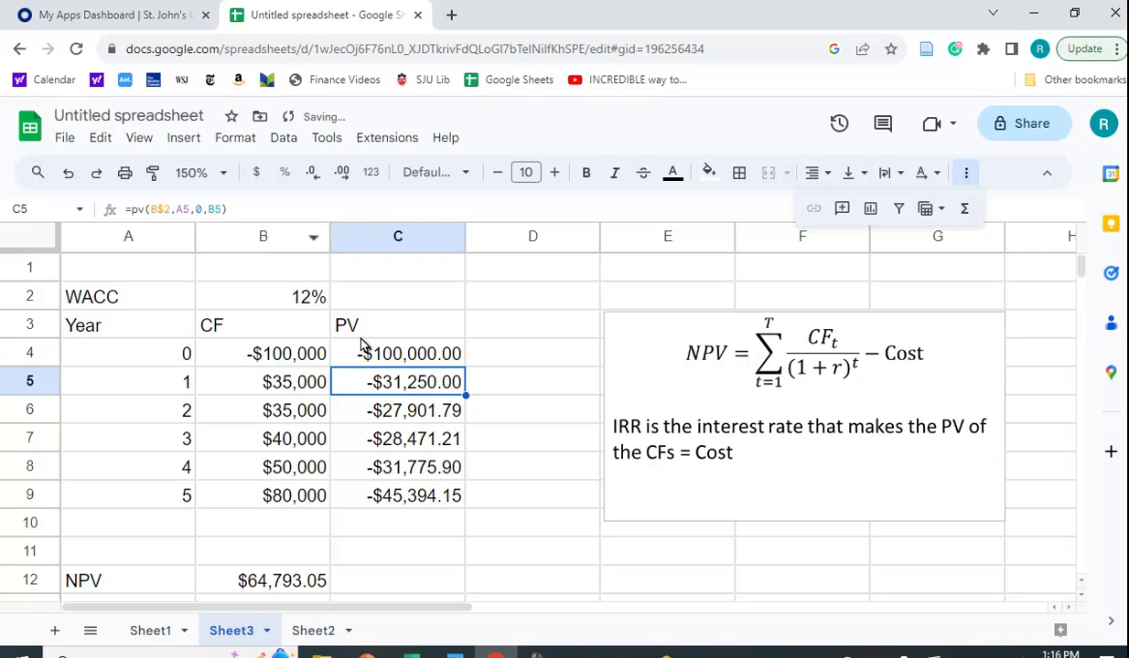
pyautogui.click(374, 355)
pyautogui.moveTo(465, 366); pyautogui.dragTo(474, 503)
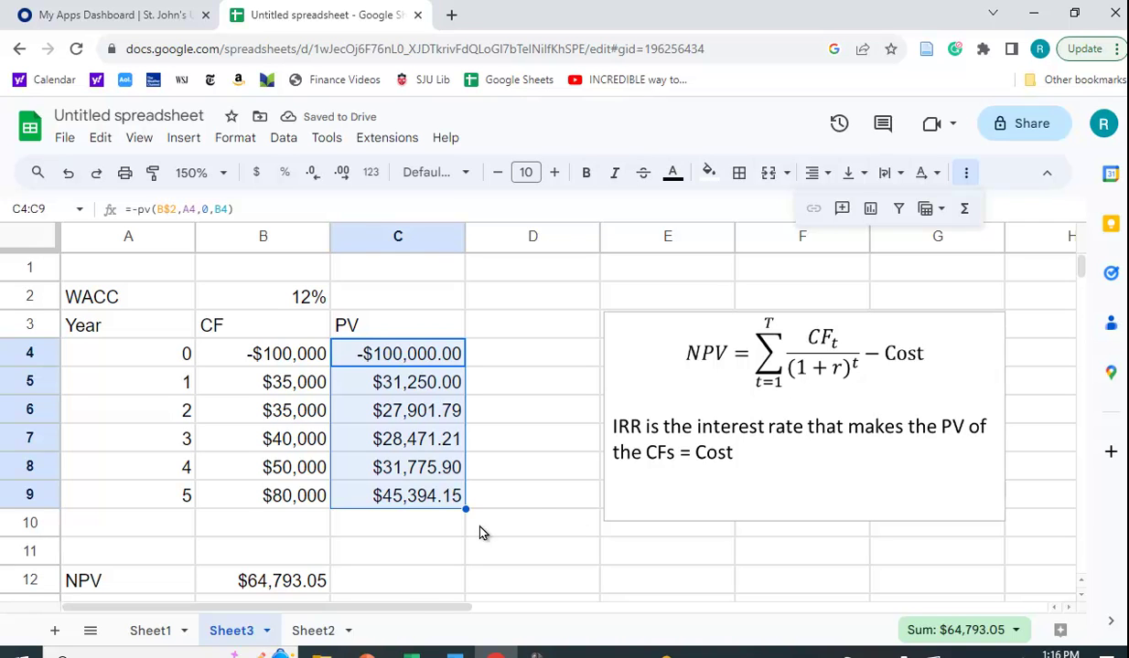
# Total the present values in C12 with =SUM(C3:C9) and format the cell as currency.
pyautogui.click(403, 581)
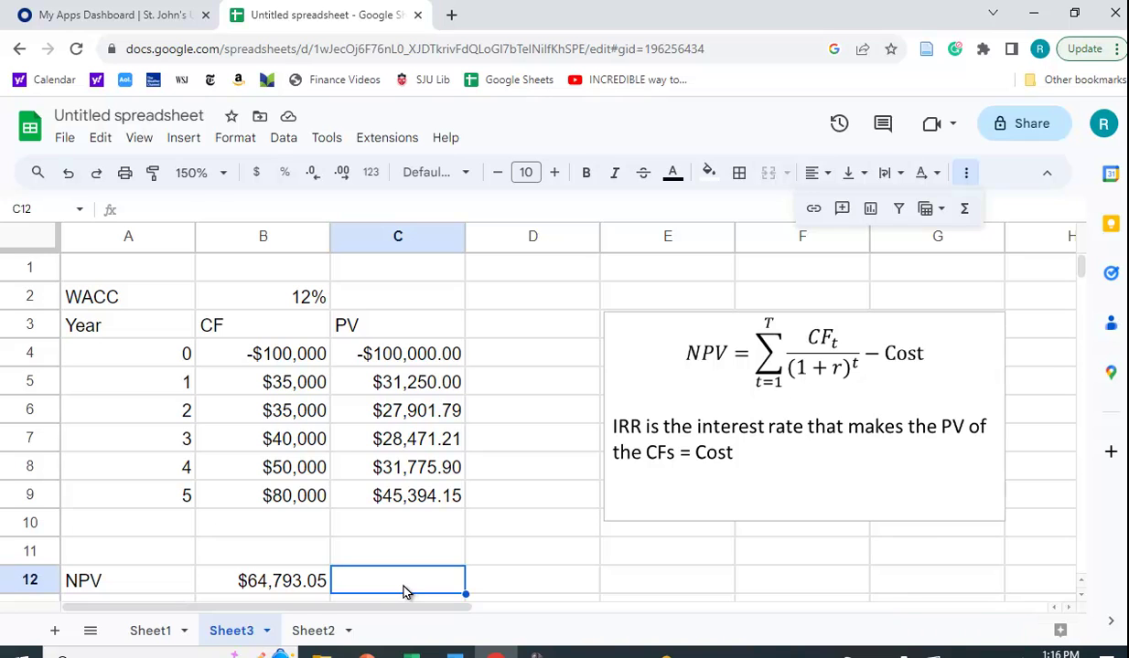
pyautogui.write('=sum')
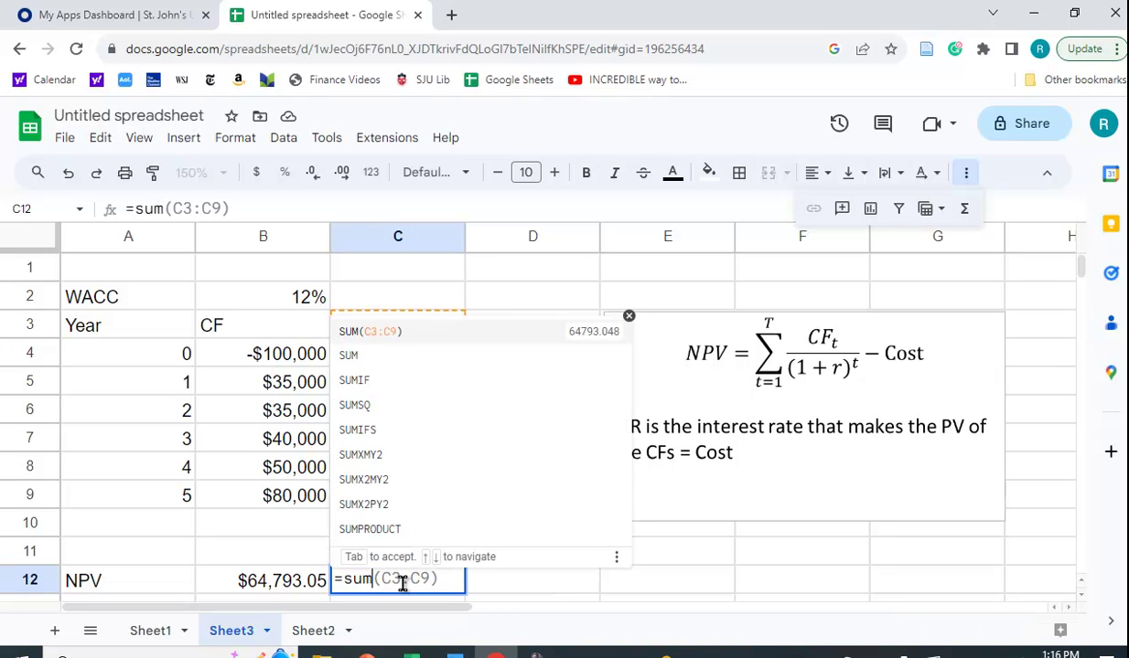
pyautogui.write('(')
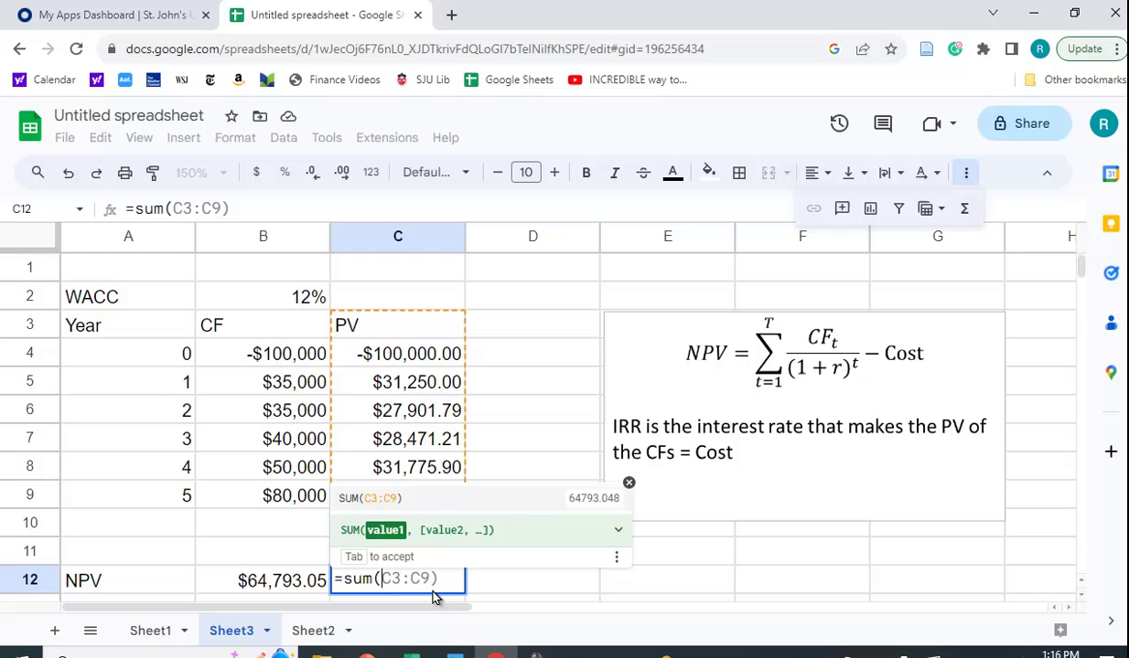
pyautogui.hotkey('ctrl', 'Return')
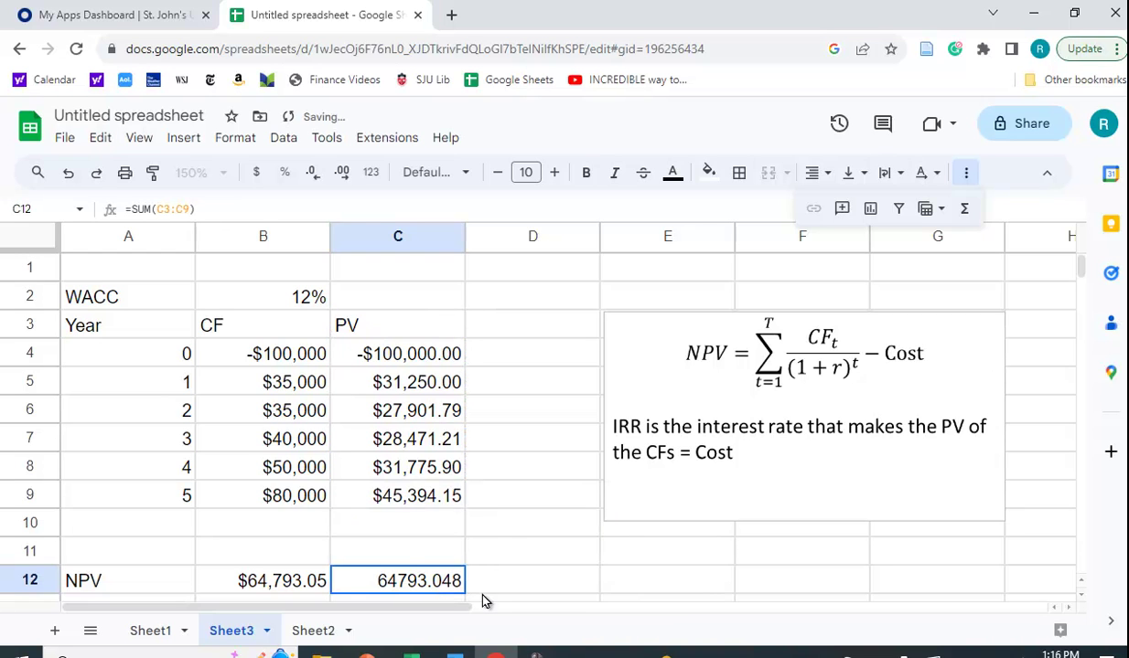
pyautogui.click(256, 176)
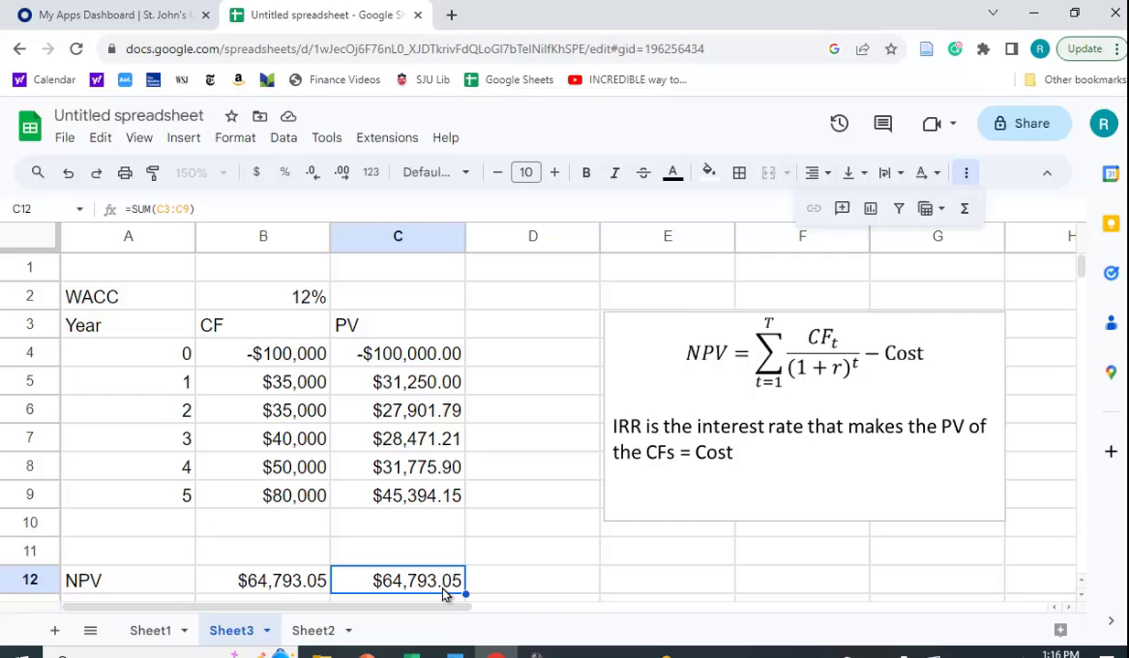
# Check the NPV formula in B12 against the summed present values and the incorrect NPV.
pyautogui.scroll(-1, 545, 570)
pyautogui.click(256, 518)
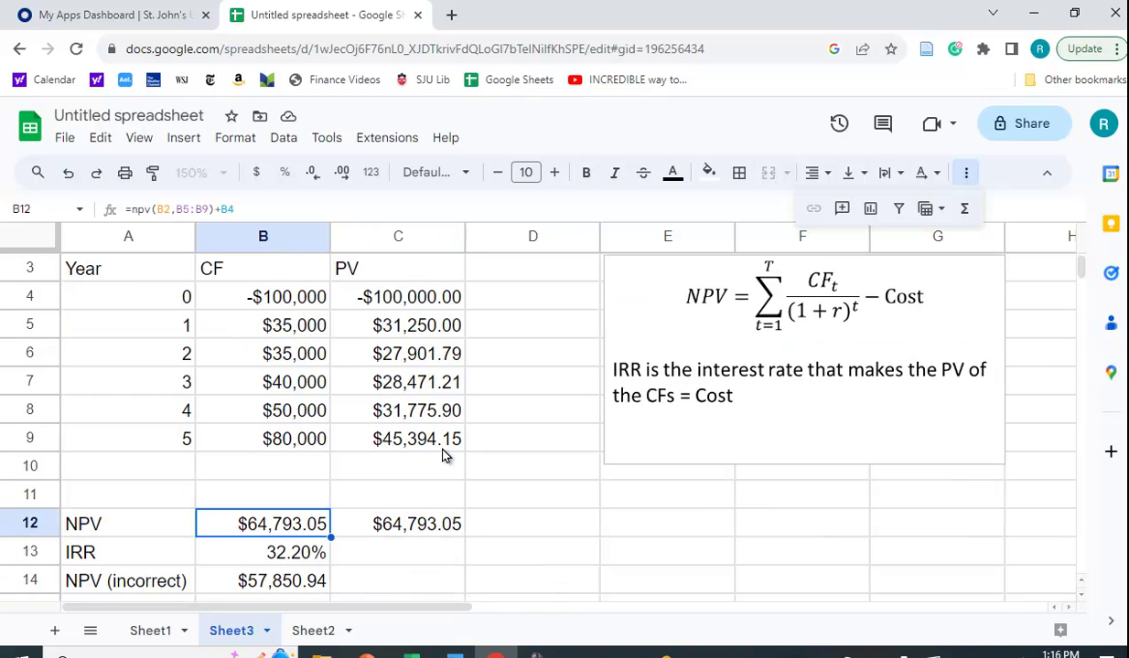
pyautogui.scroll(-1, 448, 455)
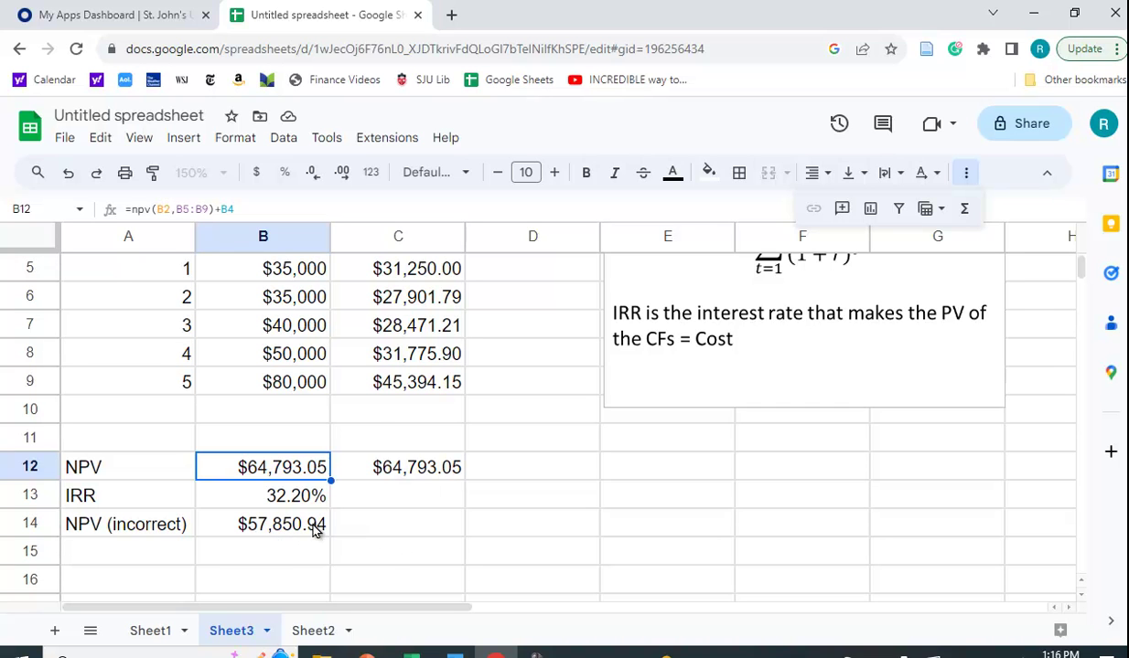
pyautogui.scroll(2, 399, 458)
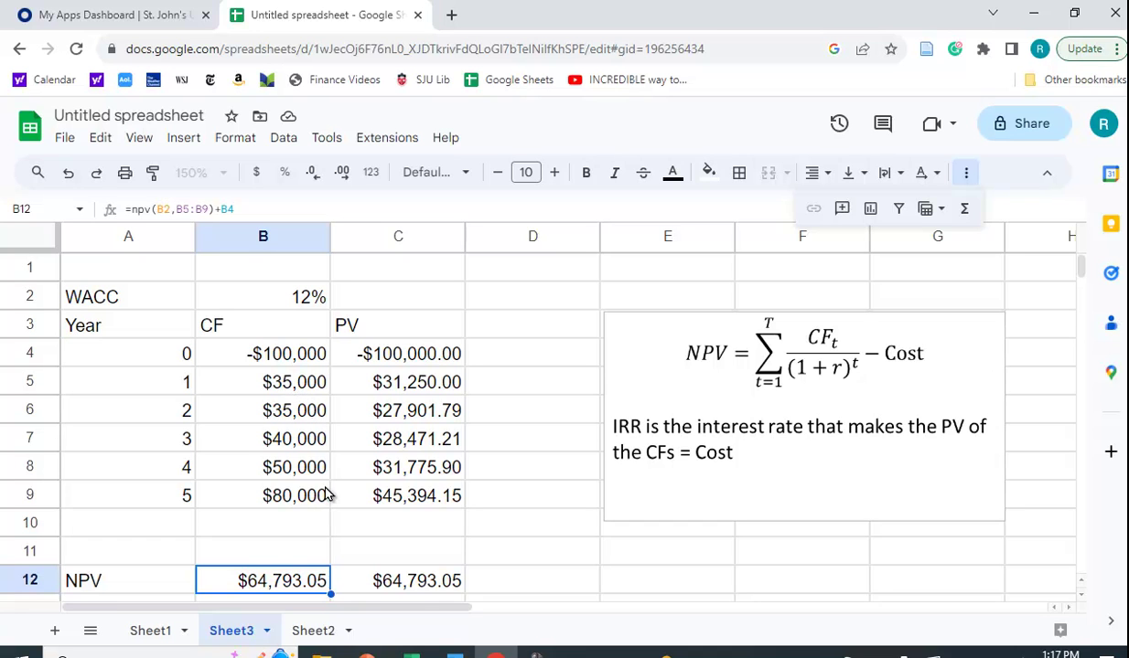
# Correct the mistaken NPV in C14 with =B14*(1+B2), compounding it one year at the WACC, and recheck the formula in B14.
pyautogui.scroll(-1, 333, 492)
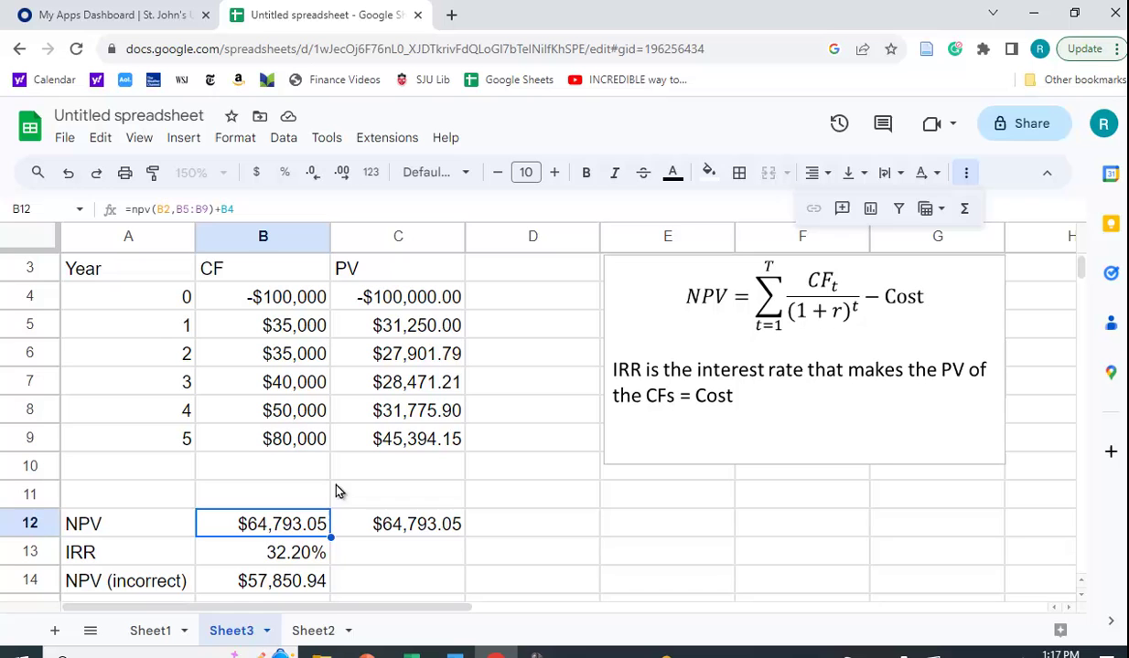
pyautogui.click(414, 587)
pyautogui.write('=')
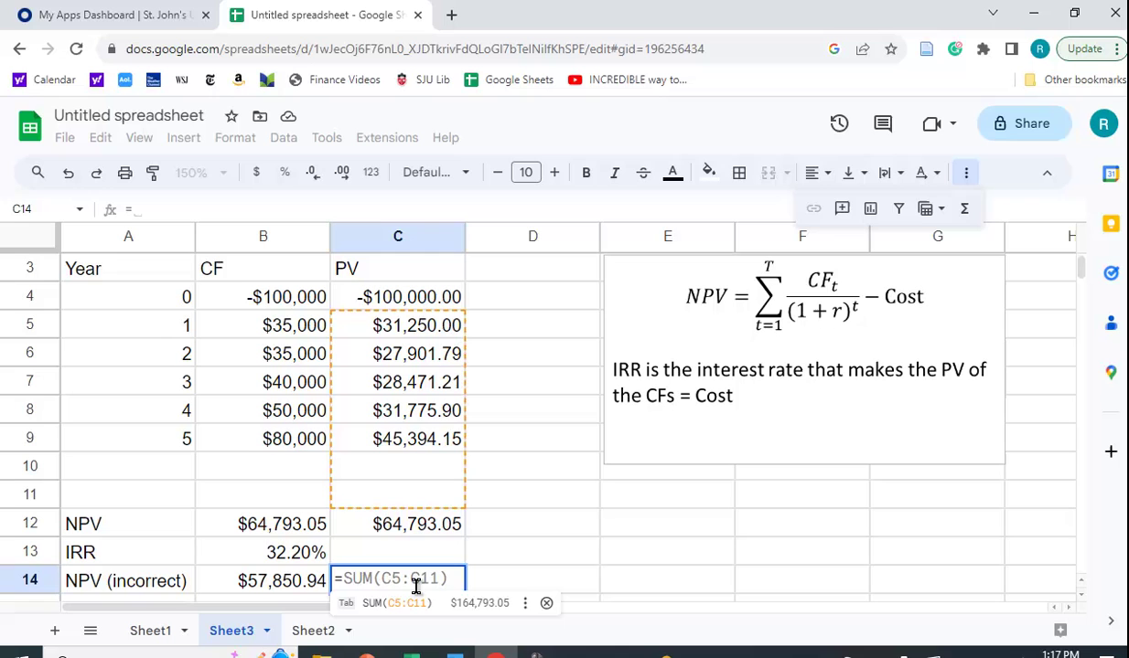
pyautogui.click(268, 592)
pyautogui.write('*')
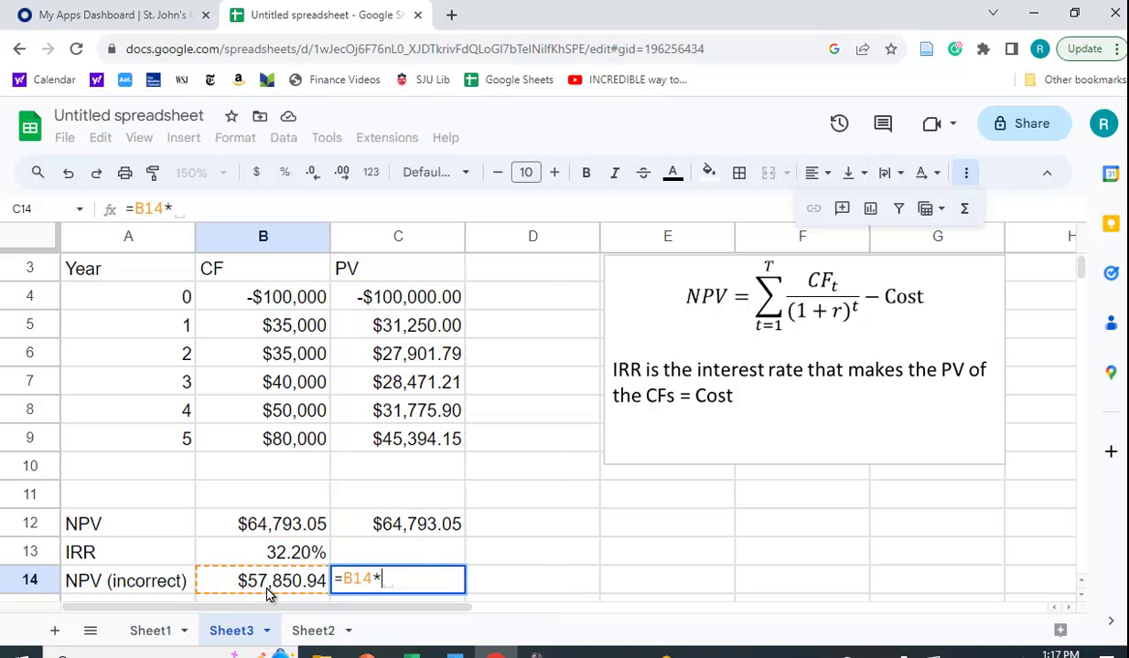
pyautogui.write('1')
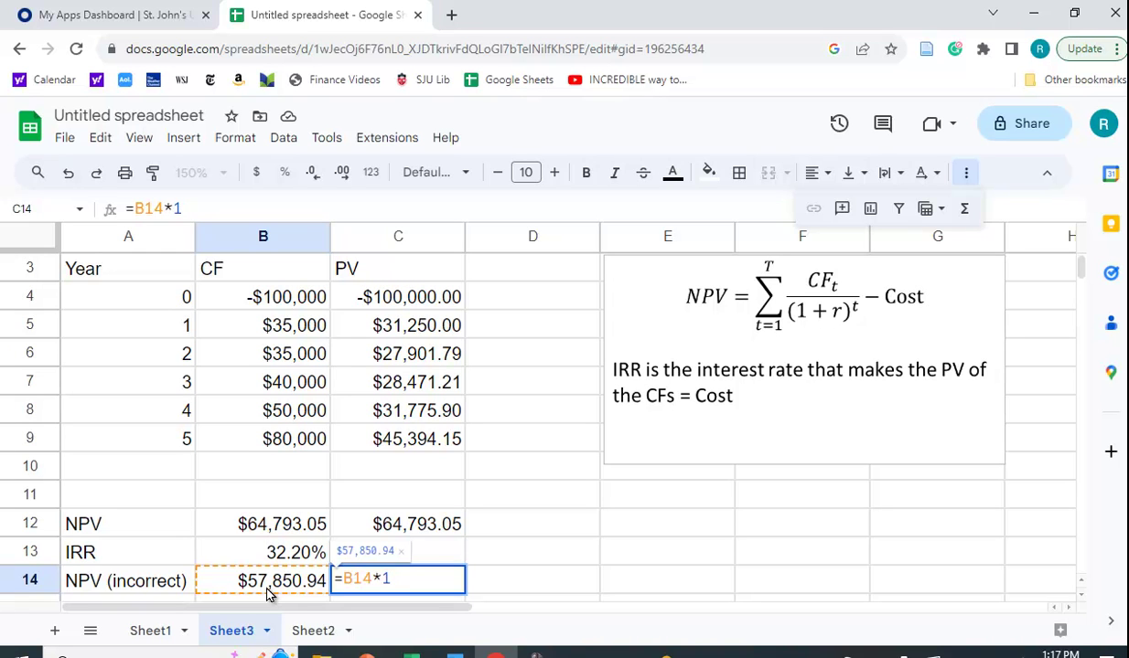
pyautogui.press('BackSpace')
pyautogui.write('(')
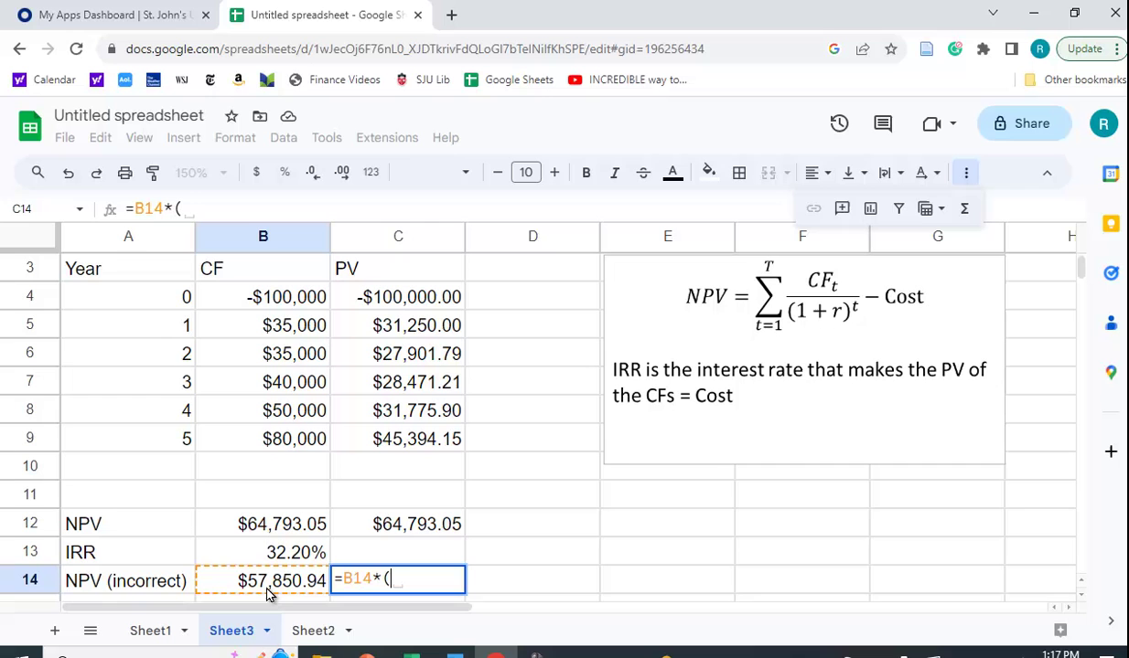
pyautogui.write('1+')
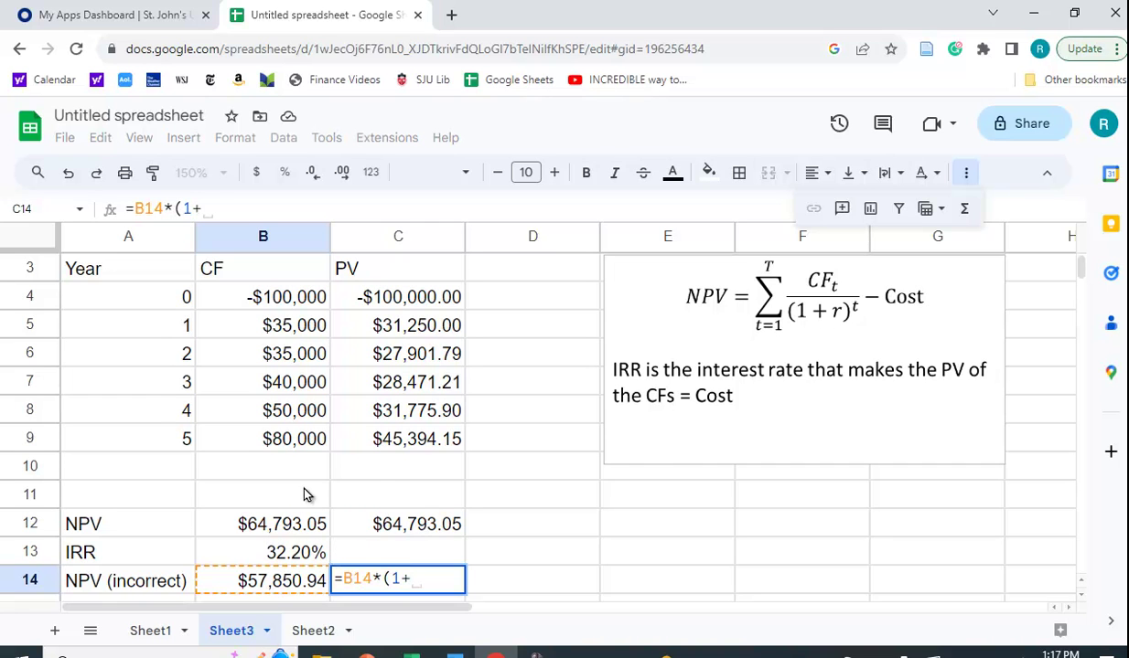
pyautogui.scroll(1, 302, 430)
pyautogui.click(307, 301)
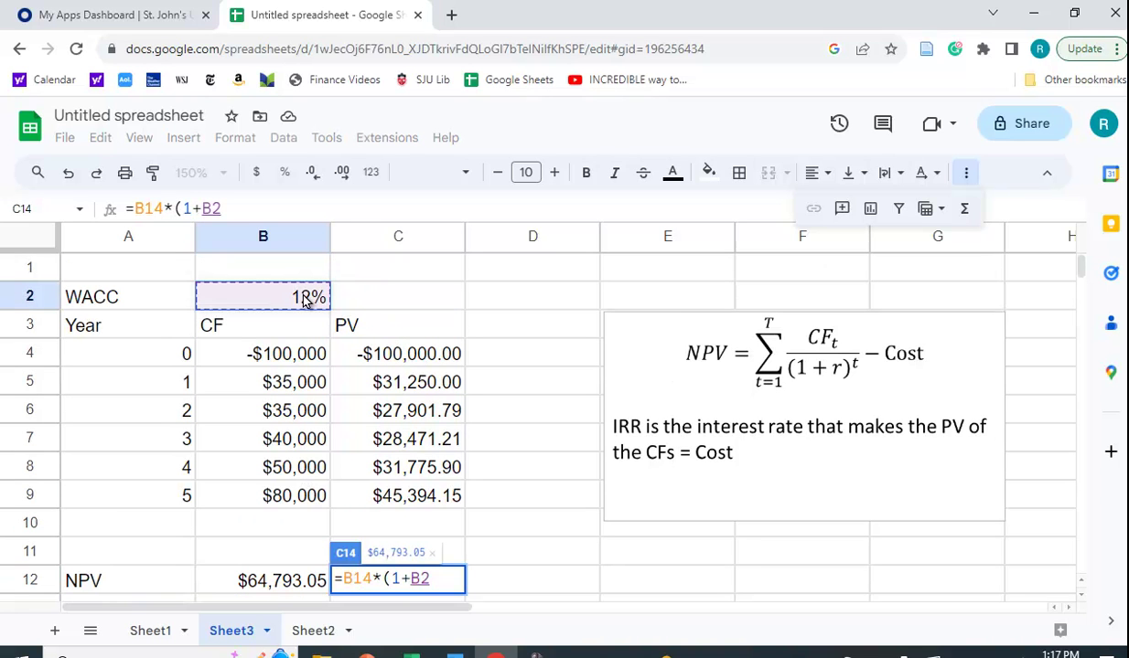
pyautogui.write(')')
pyautogui.press('Return')
pyautogui.scroll(1, 306, 302)
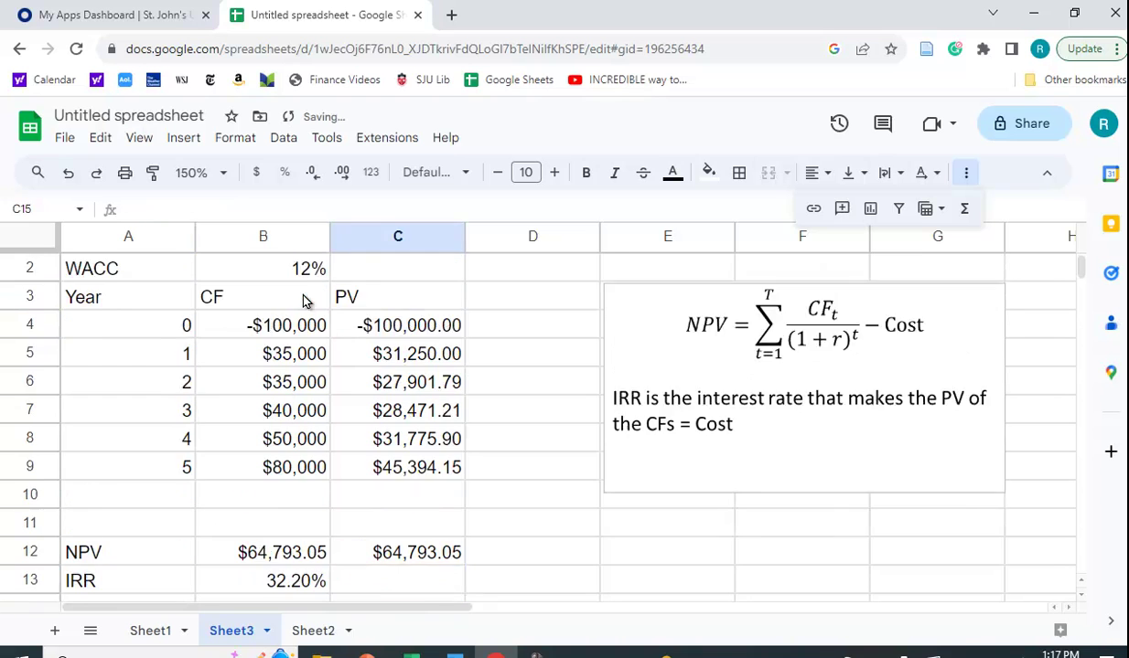
pyautogui.scroll(1, 307, 302)
pyautogui.scroll(-2, 412, 567)
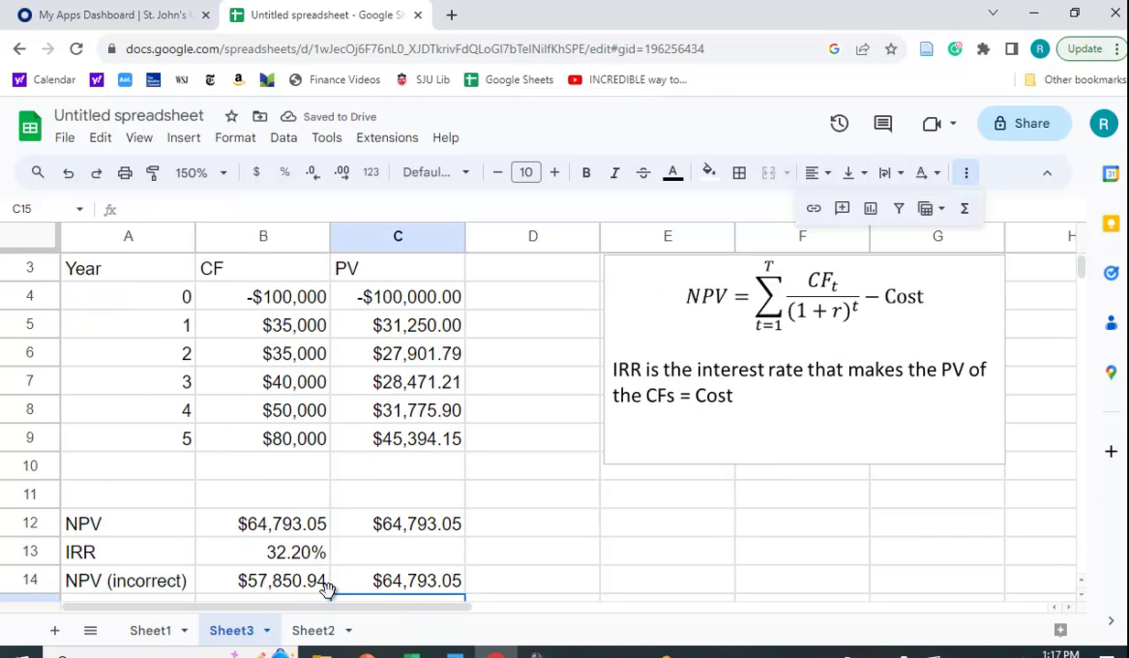
pyautogui.click(274, 575)
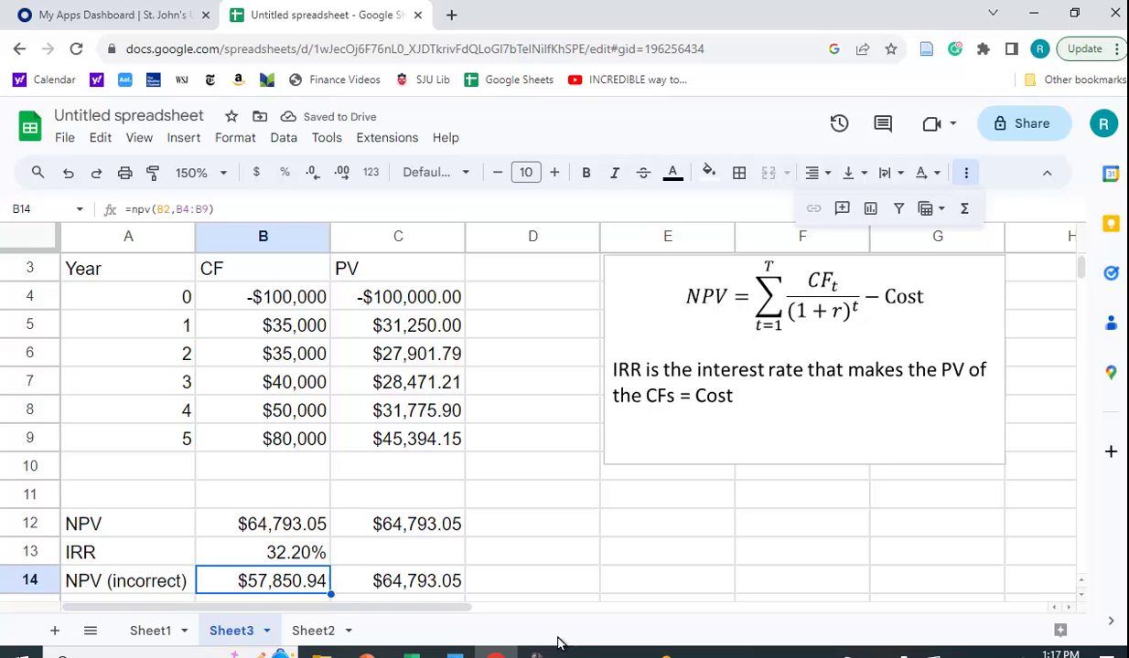